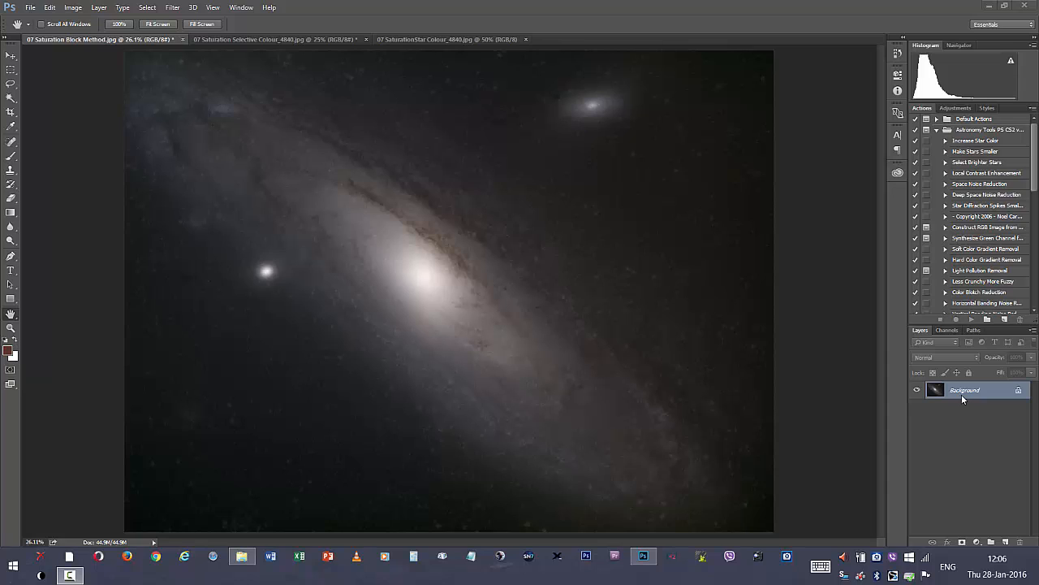
Copy the entire galaxy image and paste it three times as new layers above the background
click(50, 8)
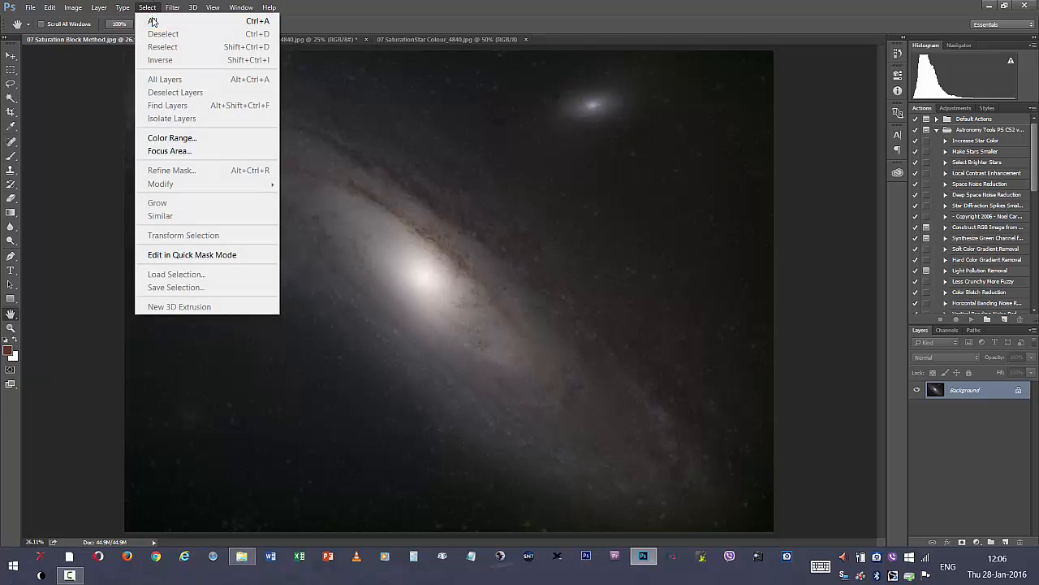
click(153, 22)
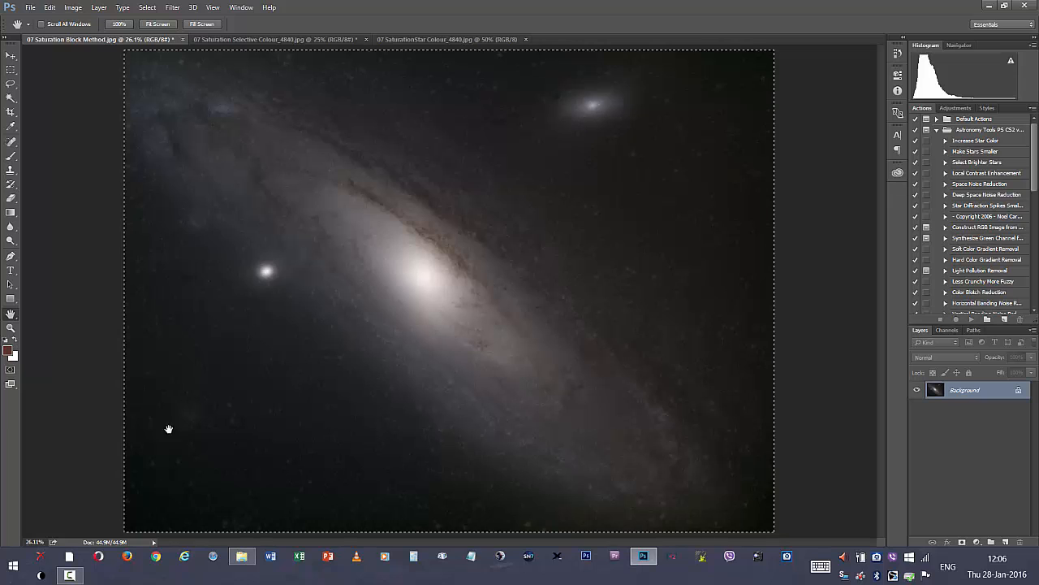
click(49, 7)
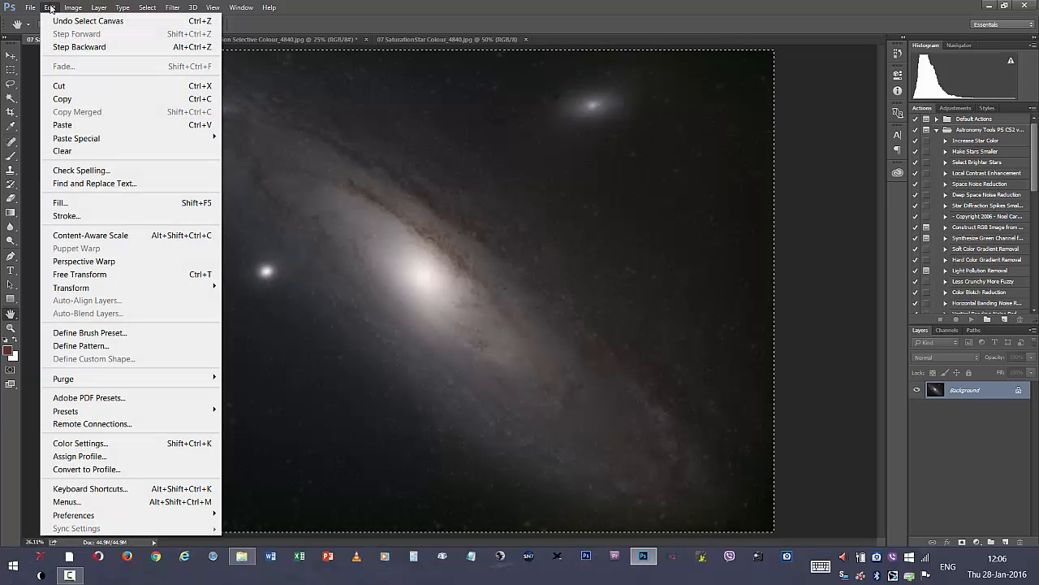
click(78, 103)
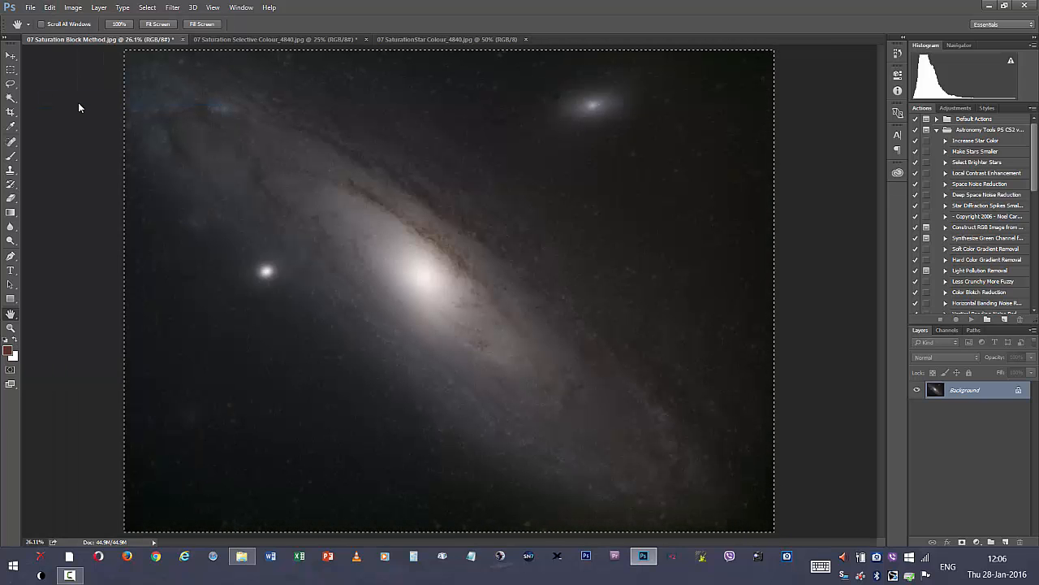
click(42, 10)
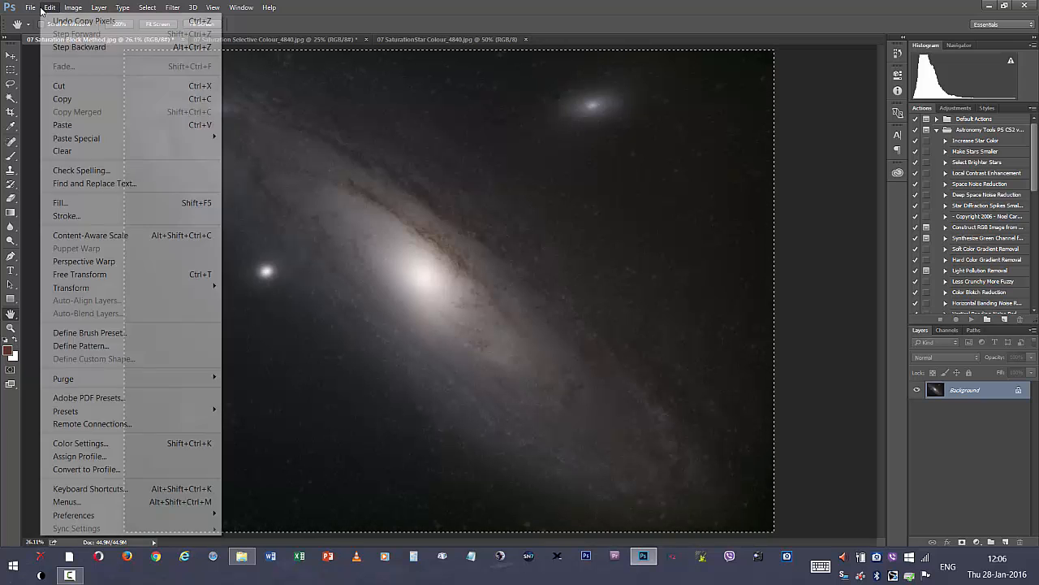
click(66, 124)
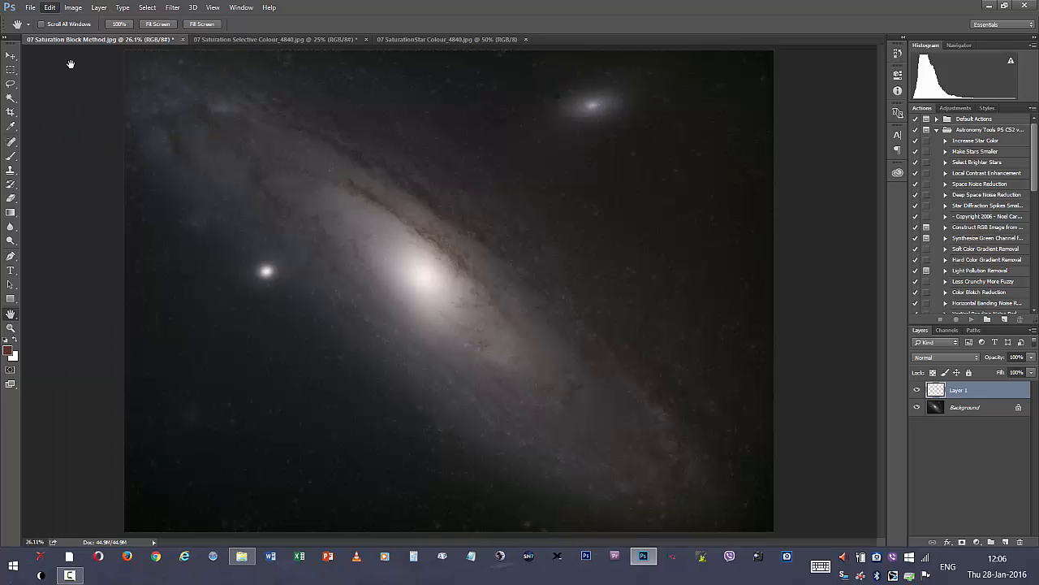
click(50, 9)
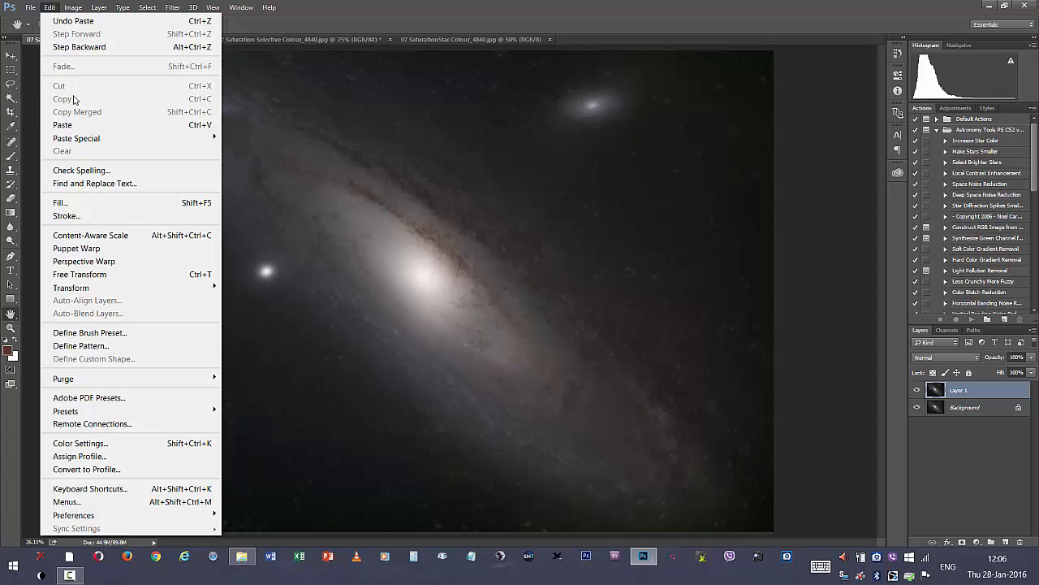
click(75, 125)
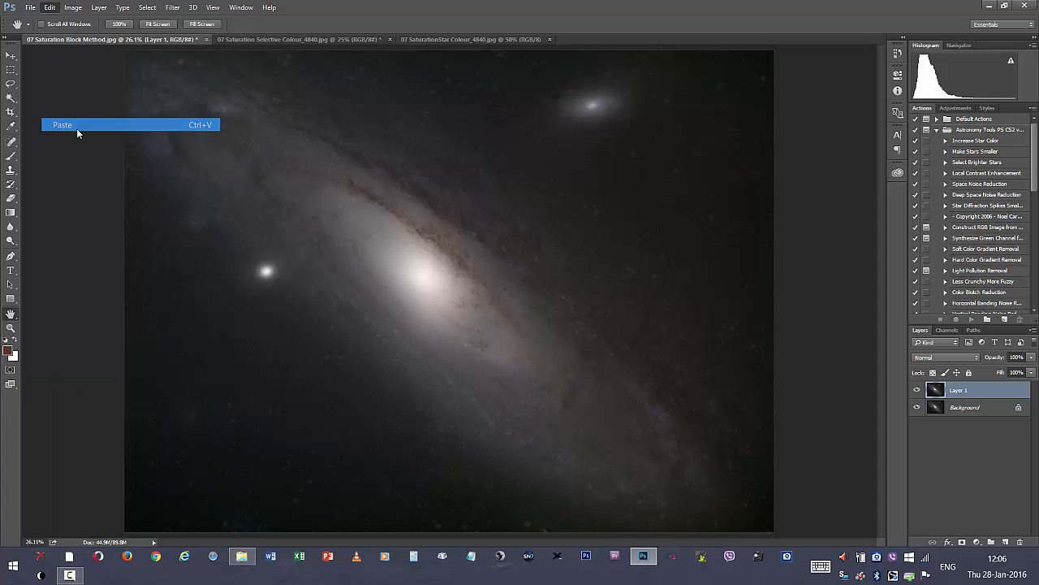
click(50, 8)
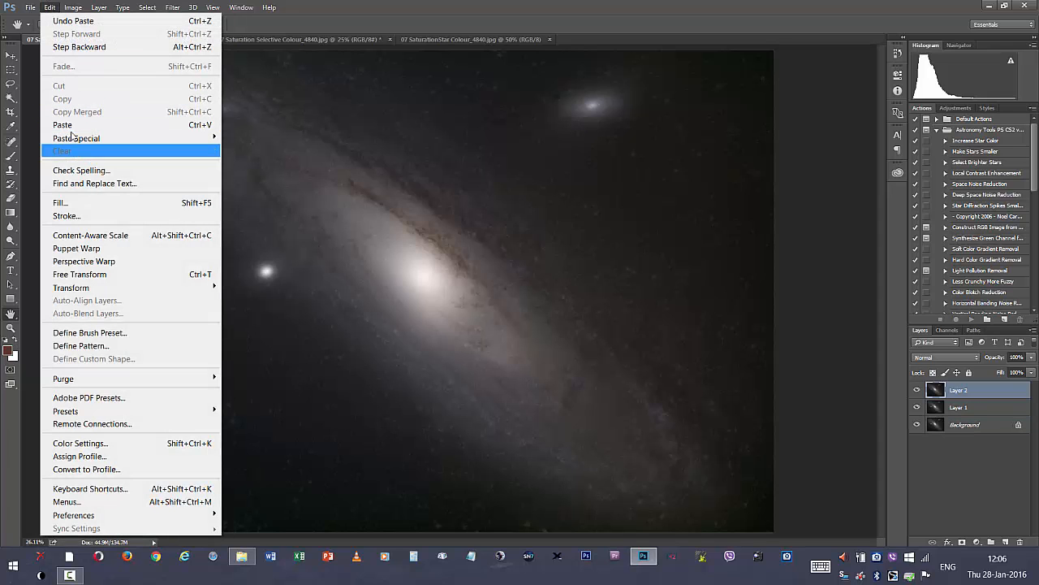
click(67, 126)
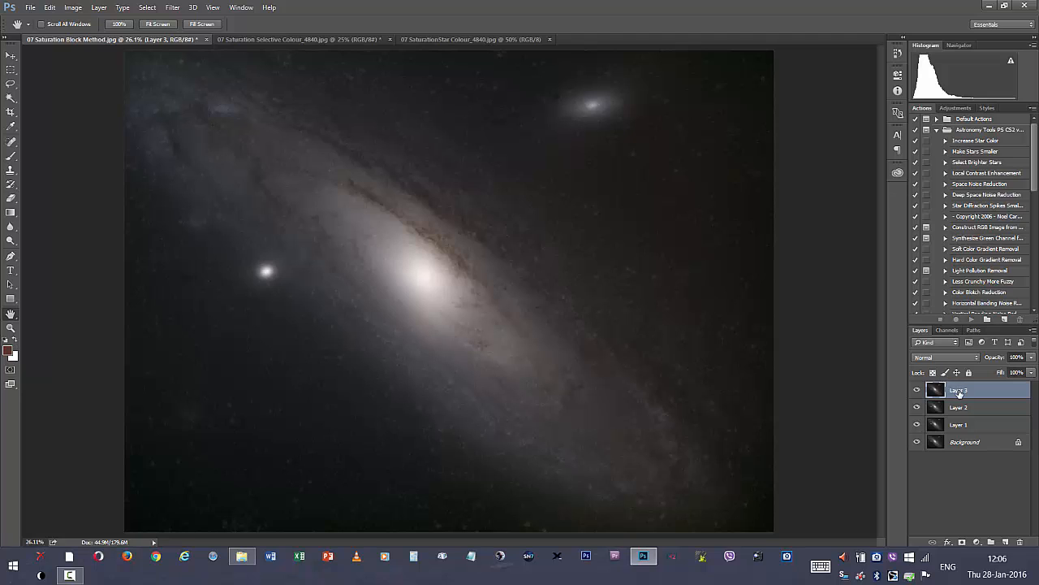
Set the blend mode of Layer 3 to Luminosity and of Layer 2 to Soft Light
click(942, 358)
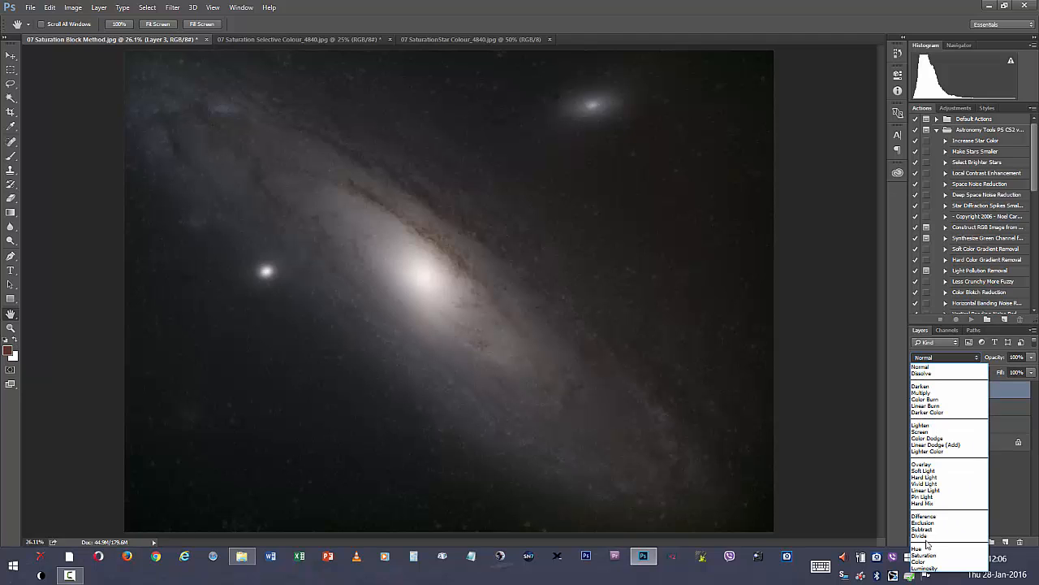
click(931, 568)
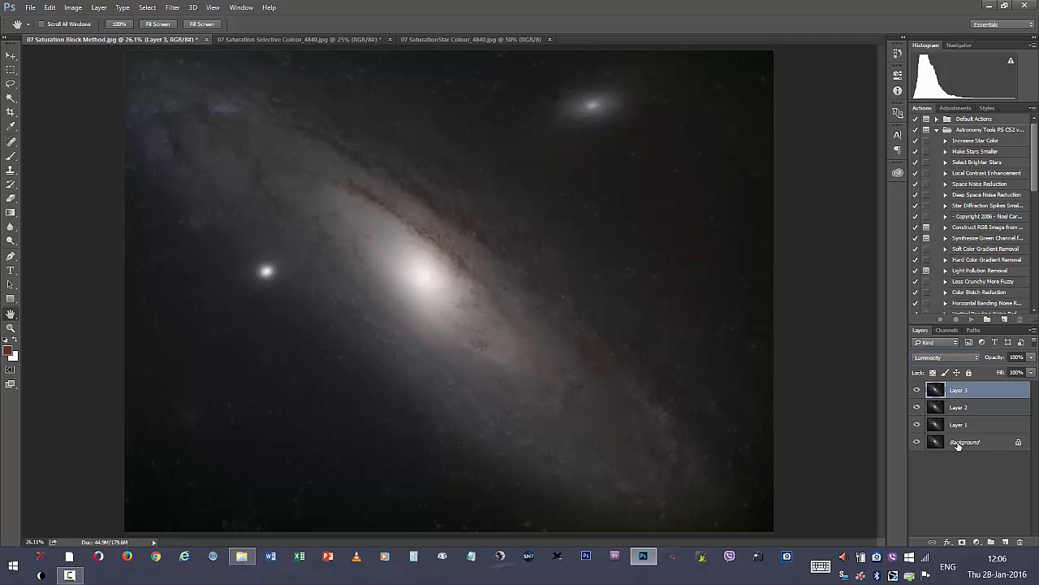
click(954, 412)
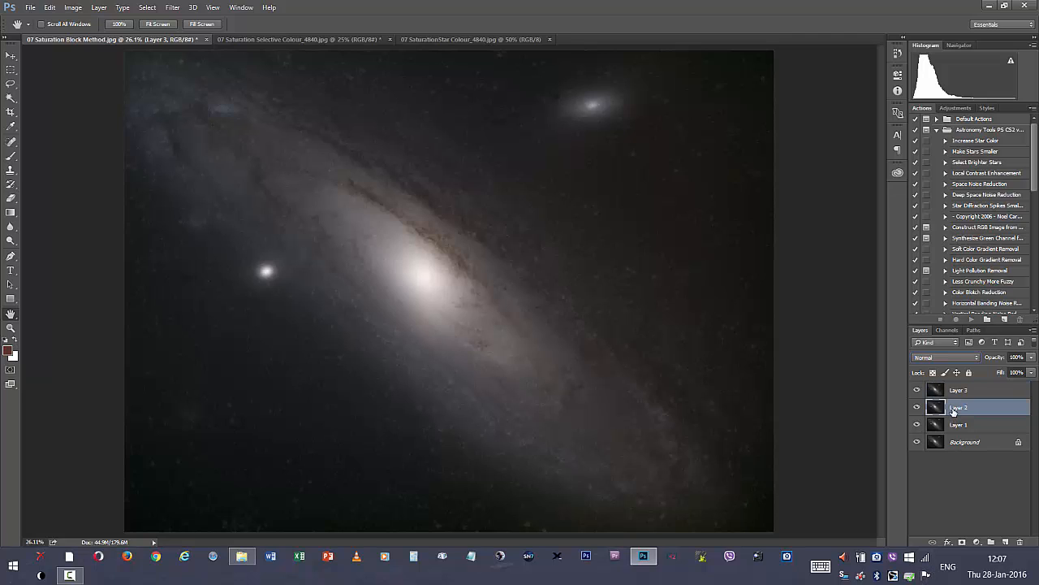
click(947, 358)
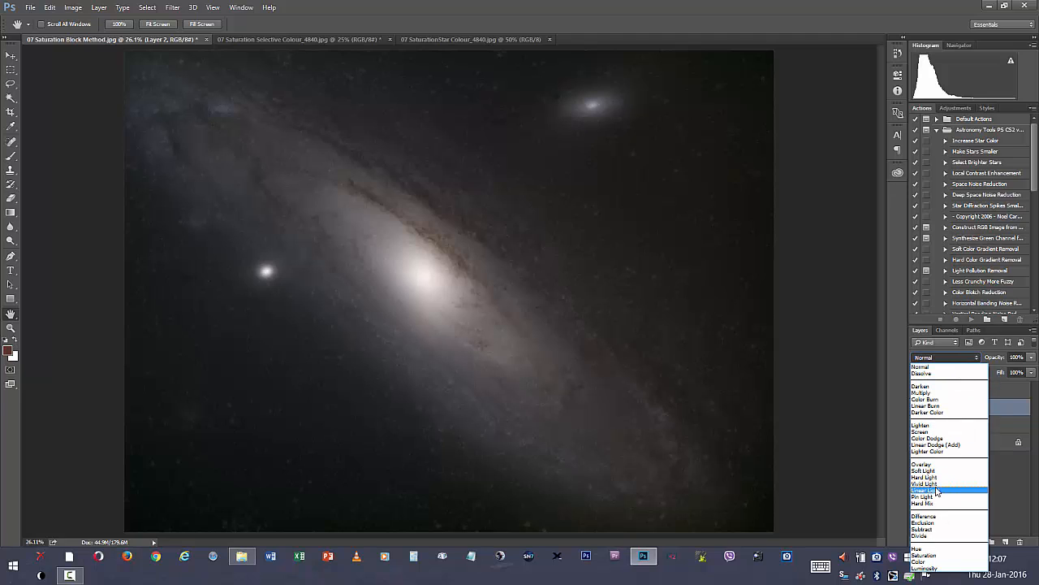
click(930, 569)
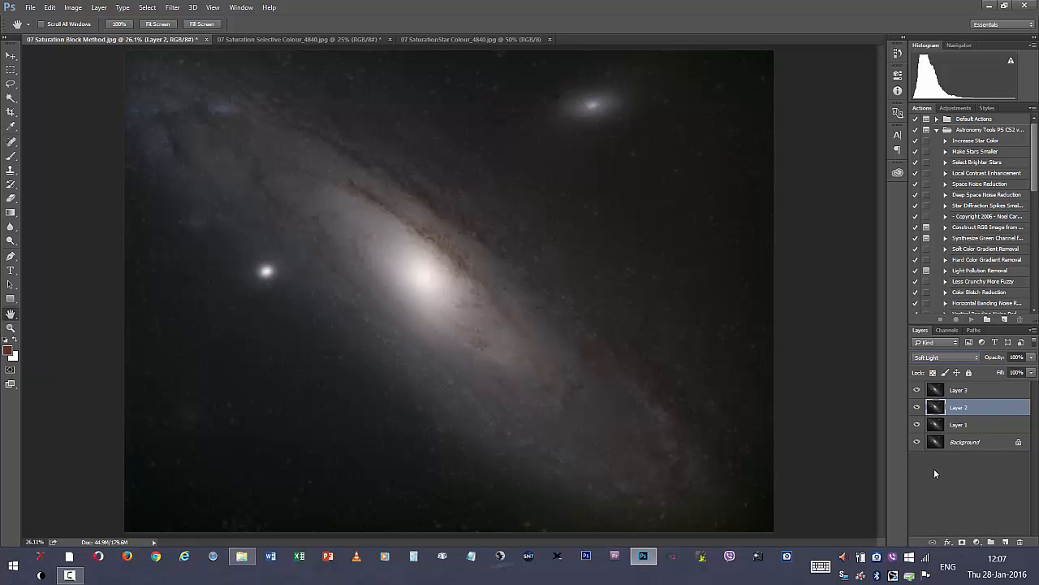
Merge Layers 1, 2 and 3 into one layer and toggle its visibility to compare it with the background
click(961, 391)
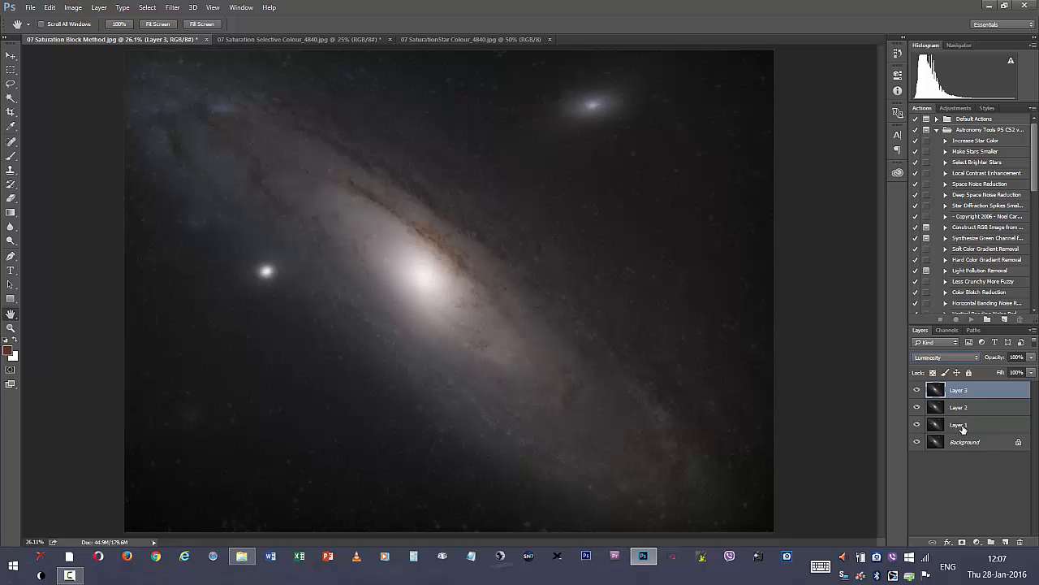
shift+click(961, 425)
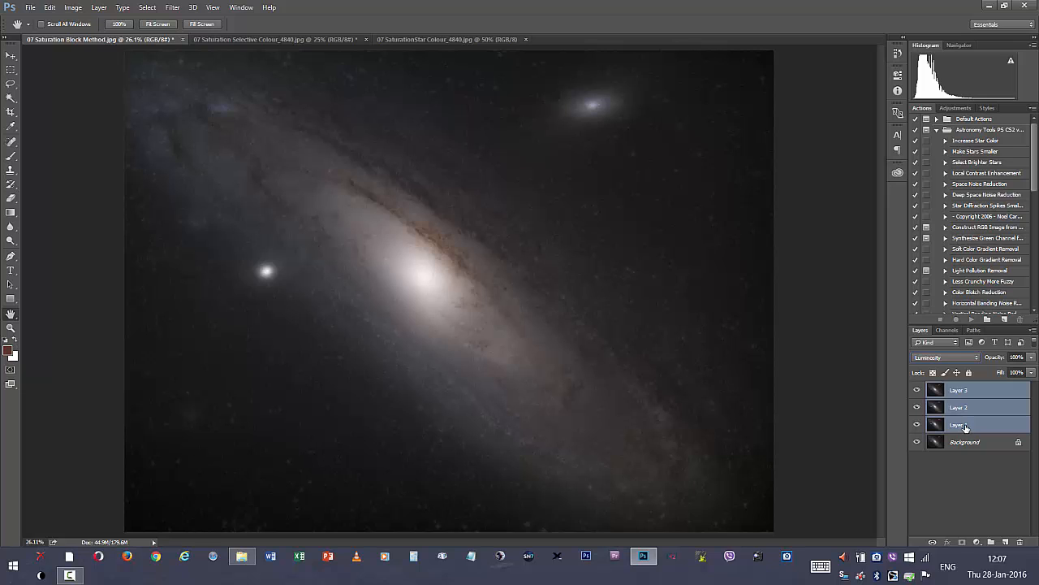
right_click(961, 427)
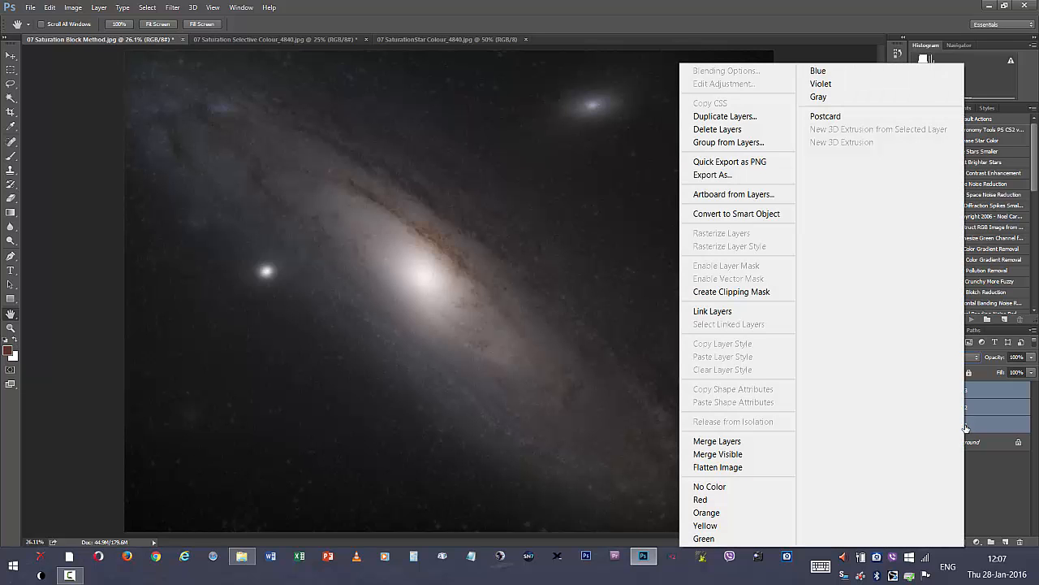
click(743, 443)
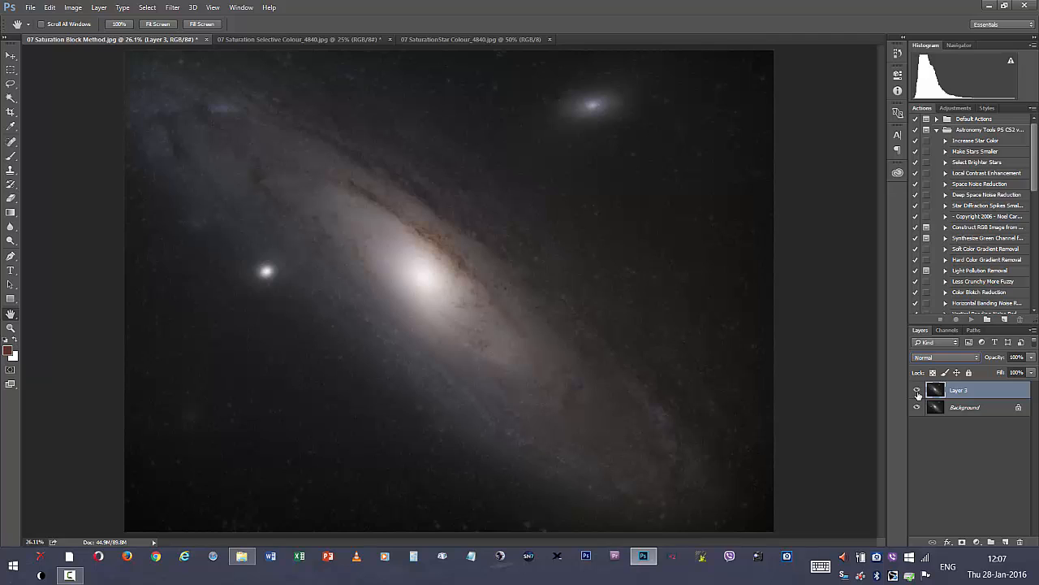
click(917, 390)
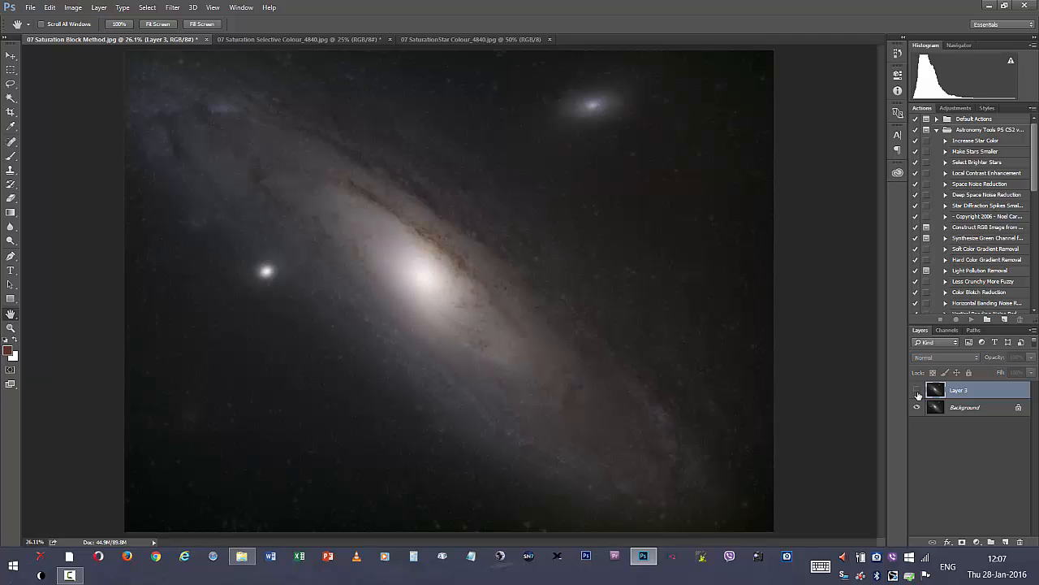
click(918, 392)
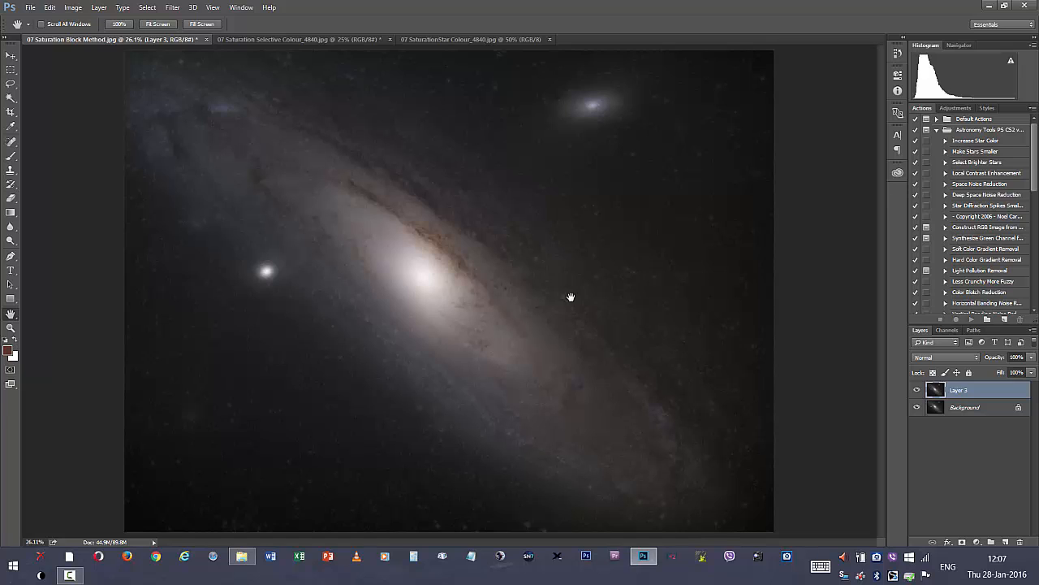
Copy the whole merged Layer 3 and paste it three times as new layers above it
click(147, 8)
click(152, 20)
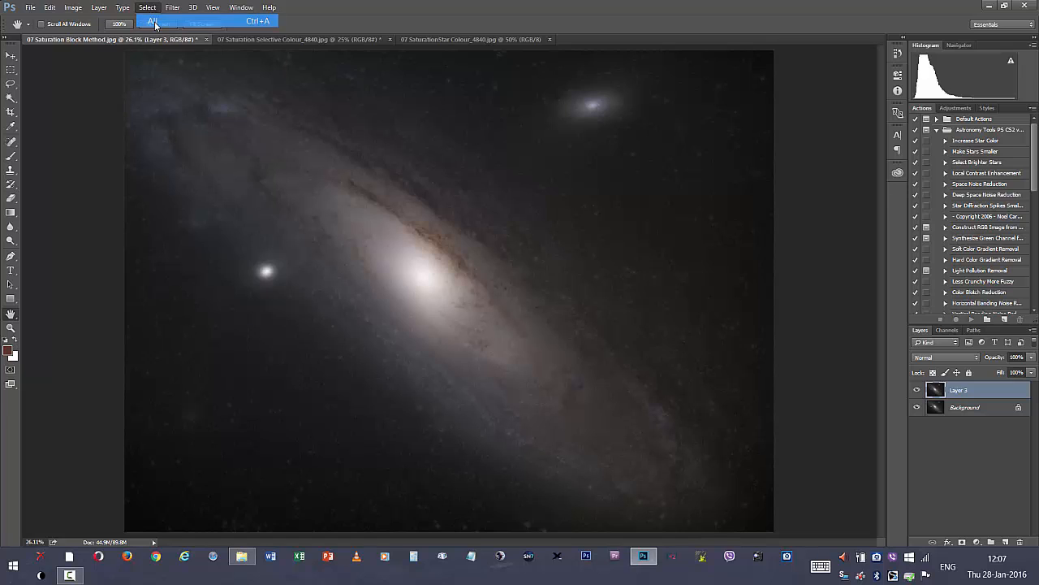
click(50, 7)
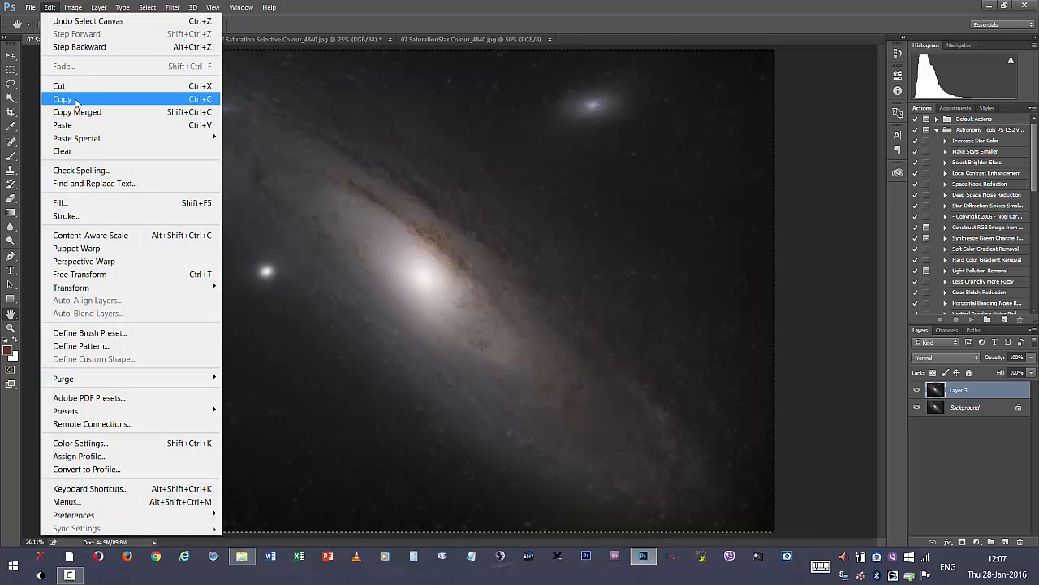
click(75, 99)
click(49, 8)
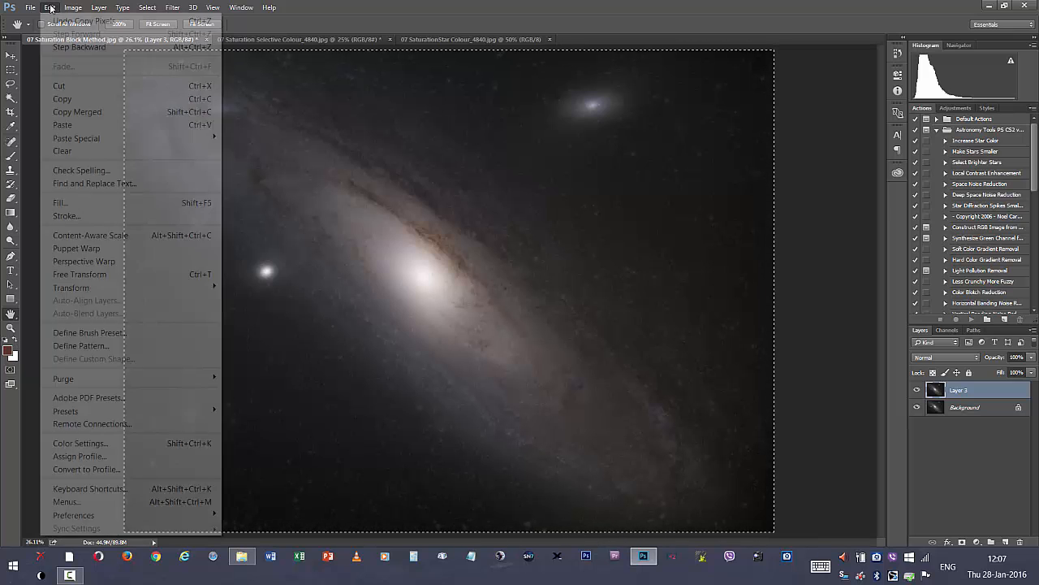
click(71, 124)
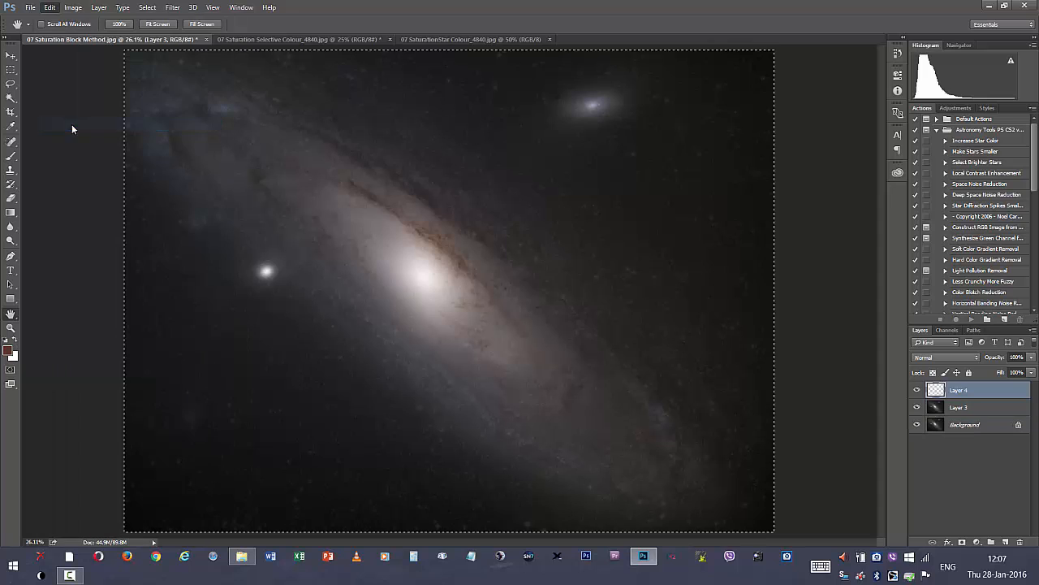
click(49, 7)
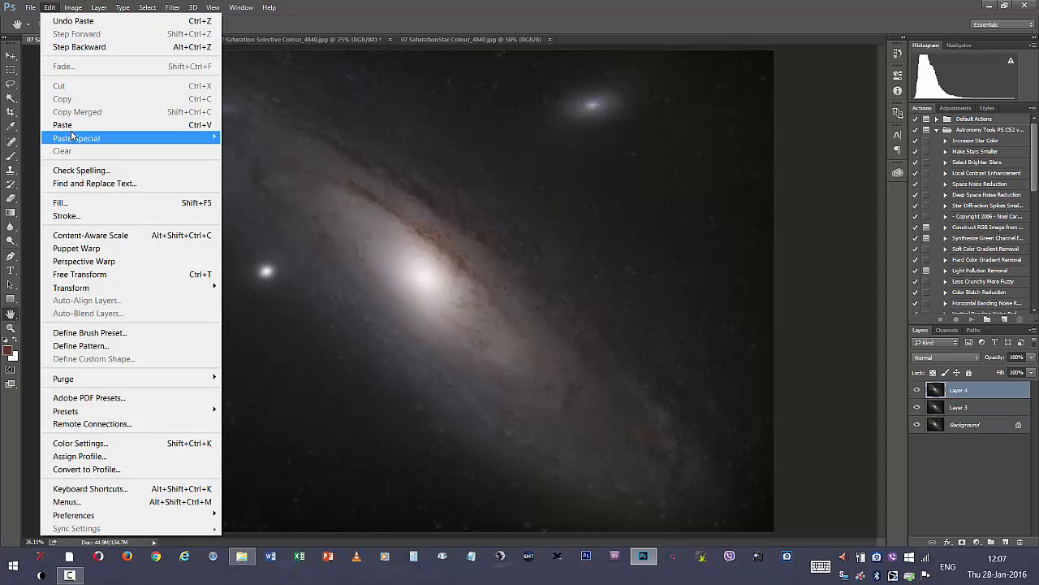
click(70, 128)
click(50, 8)
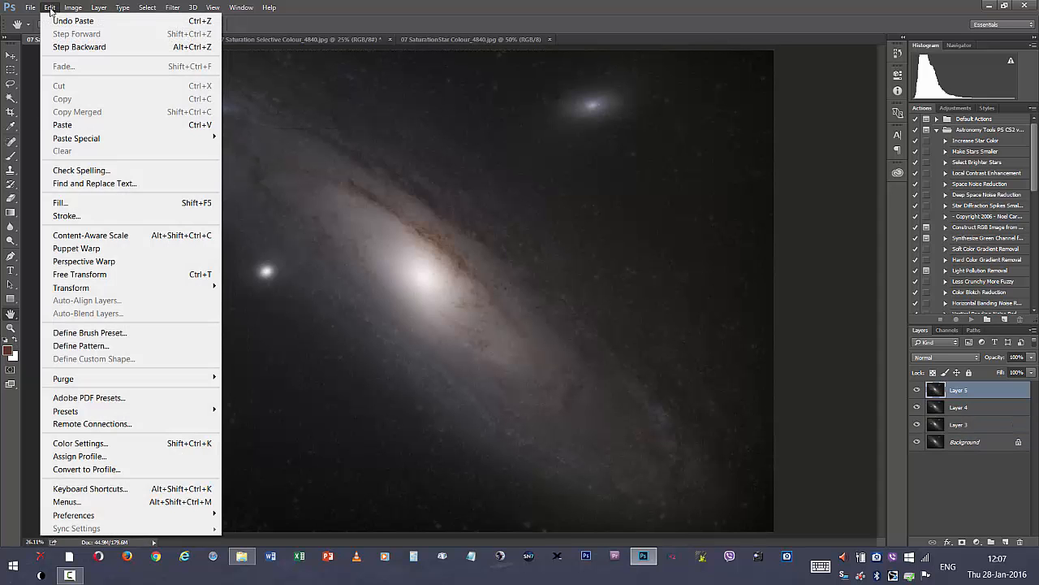
click(71, 124)
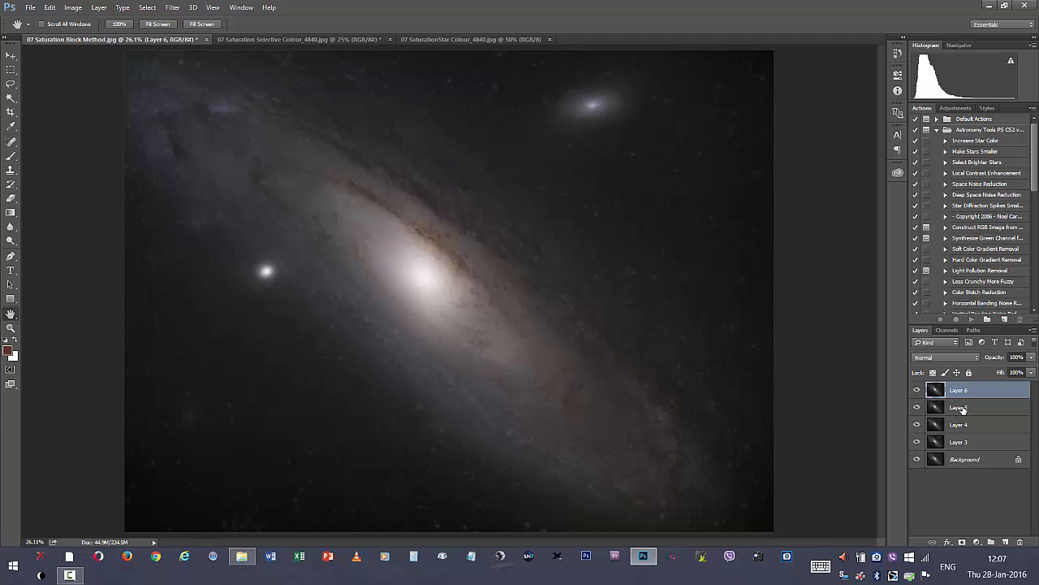
Set the blend mode of Layer 6 to Luminosity and of Layer 5 to Soft Light
click(946, 358)
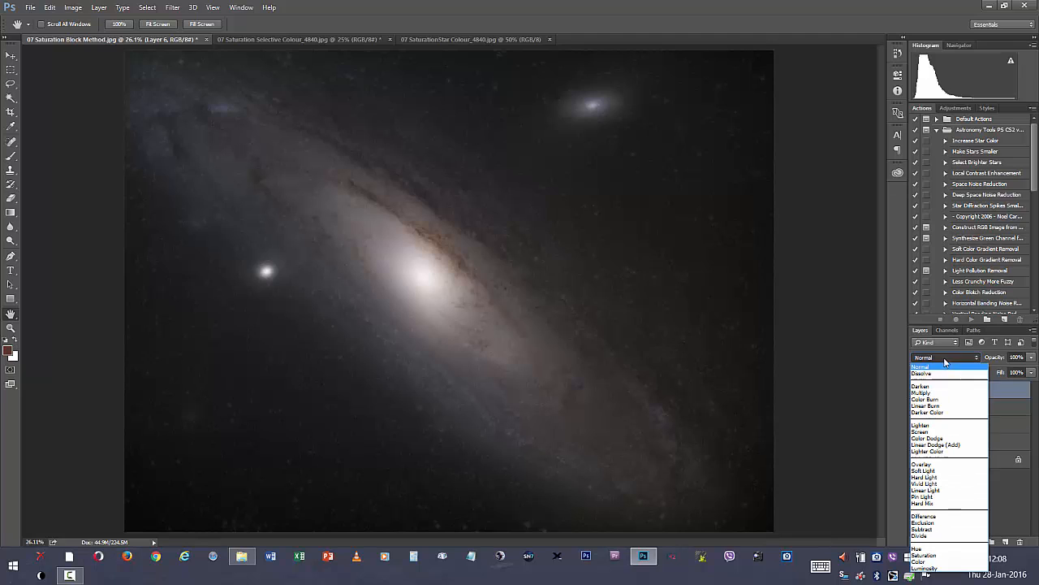
click(926, 567)
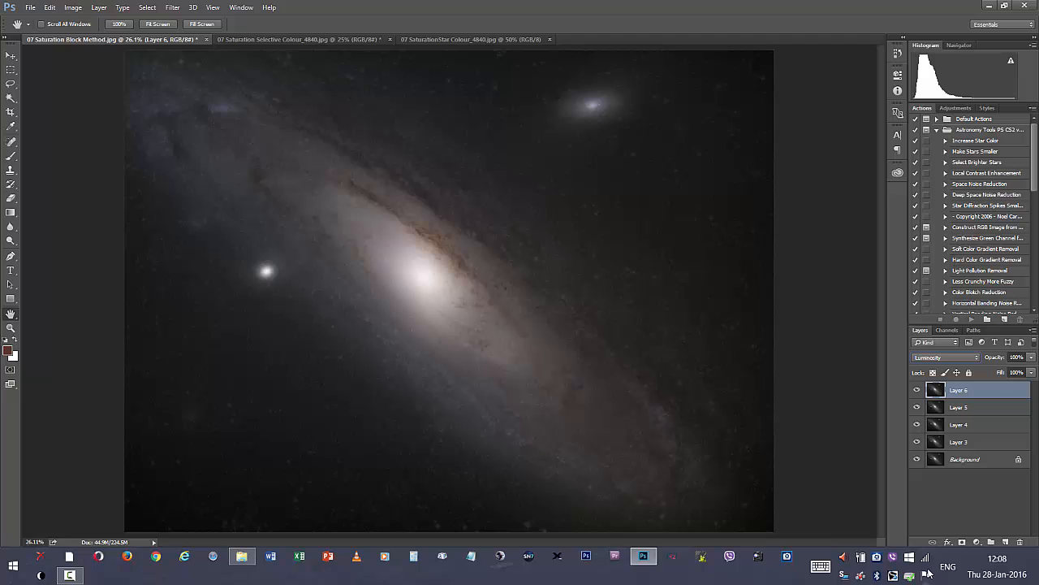
key(ctrl+z)
click(960, 410)
click(939, 358)
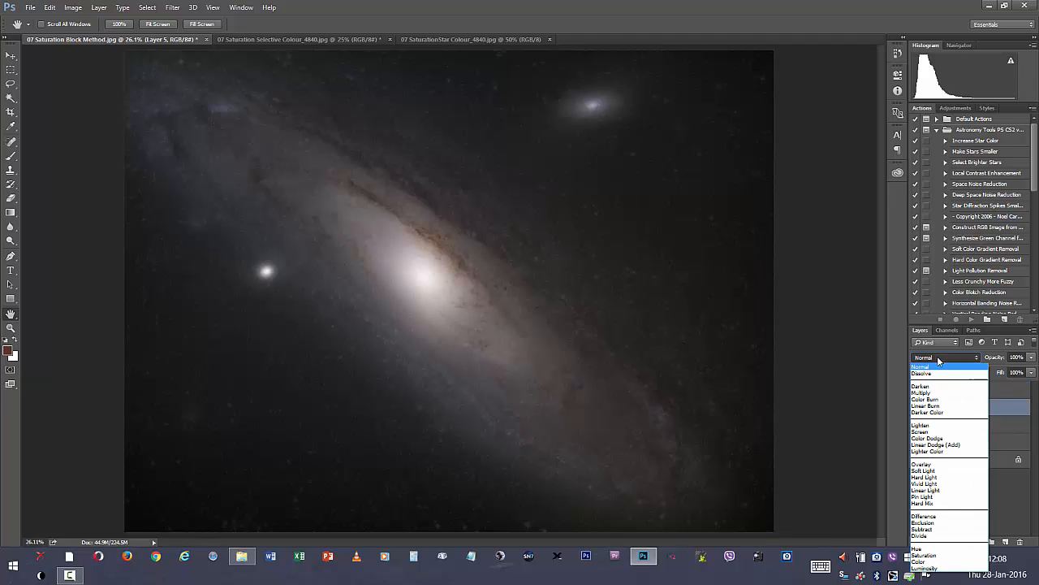
click(931, 471)
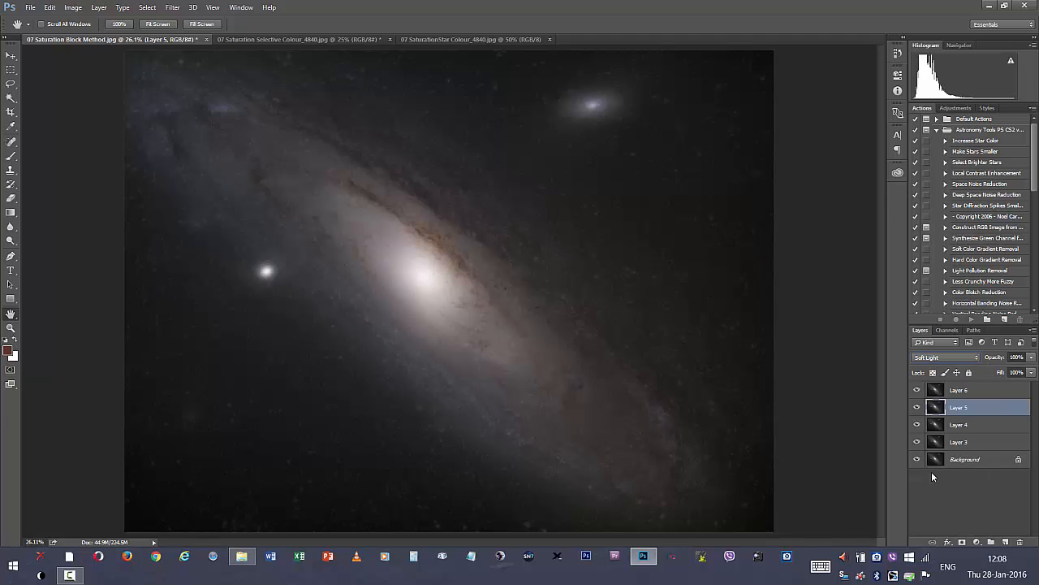
Merge Layers 4, 5 and 6 into a single layer
click(960, 426)
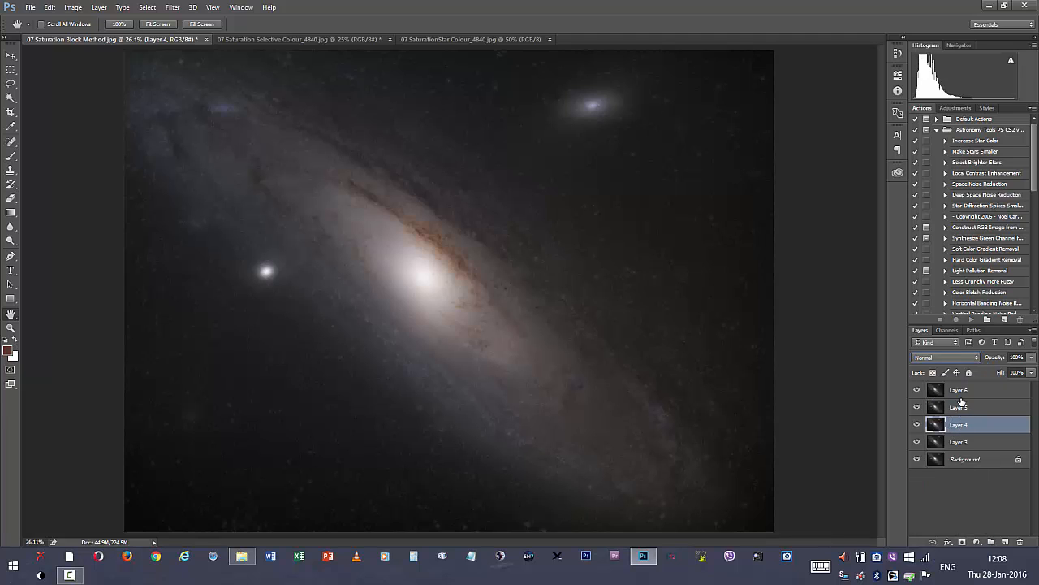
shift+click(963, 390)
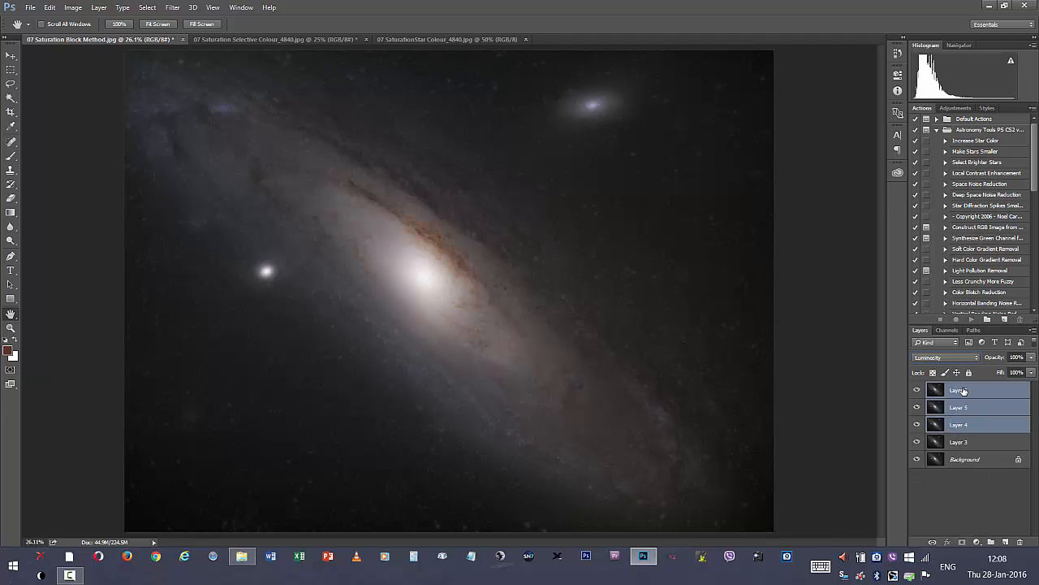
right_click(963, 391)
click(739, 441)
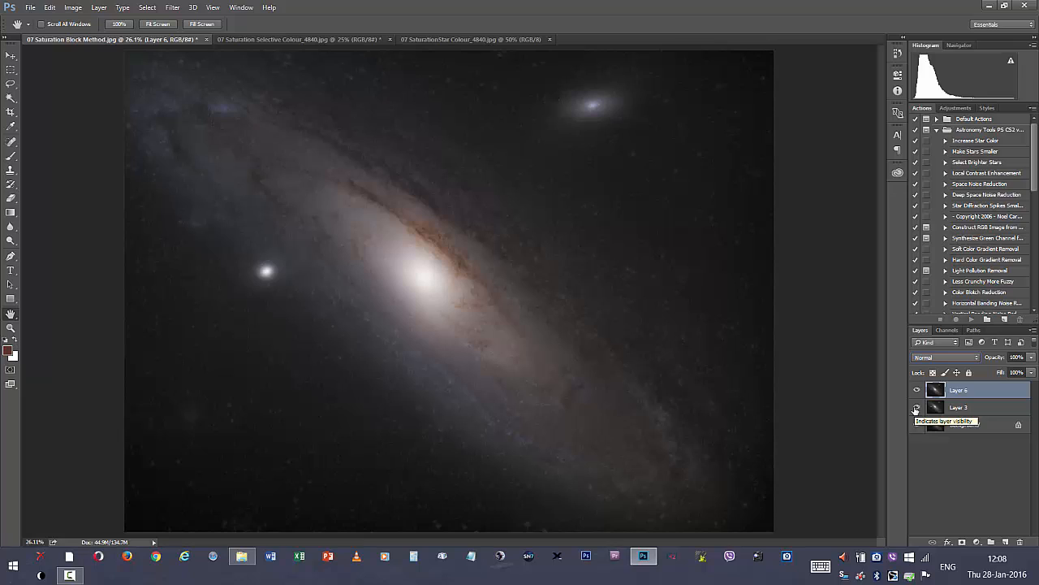
Hide Layer 3 and toggle the visibility of merged Layer 6 to compare it with the background
click(916, 410)
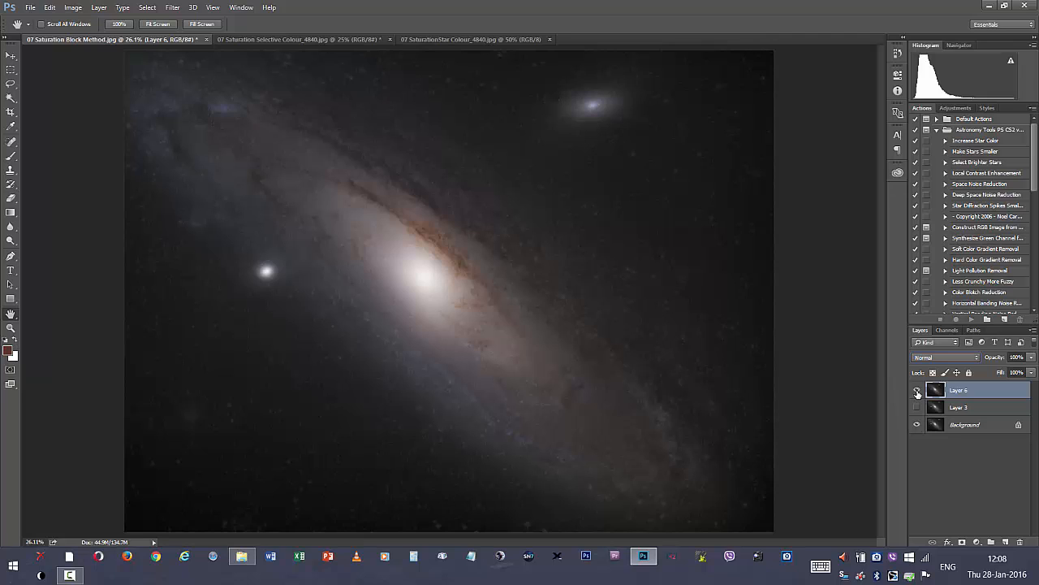
click(916, 391)
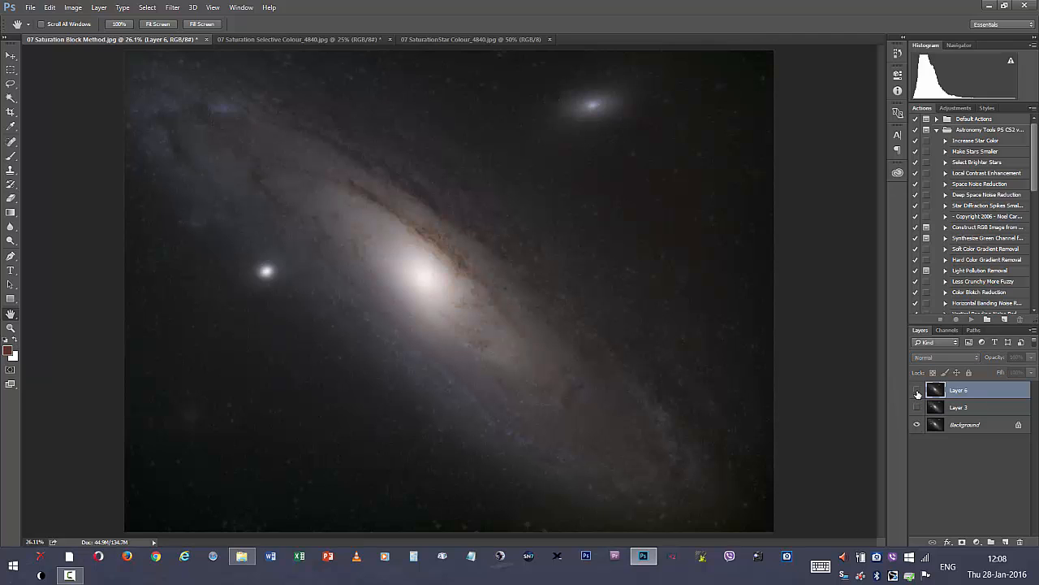
click(917, 391)
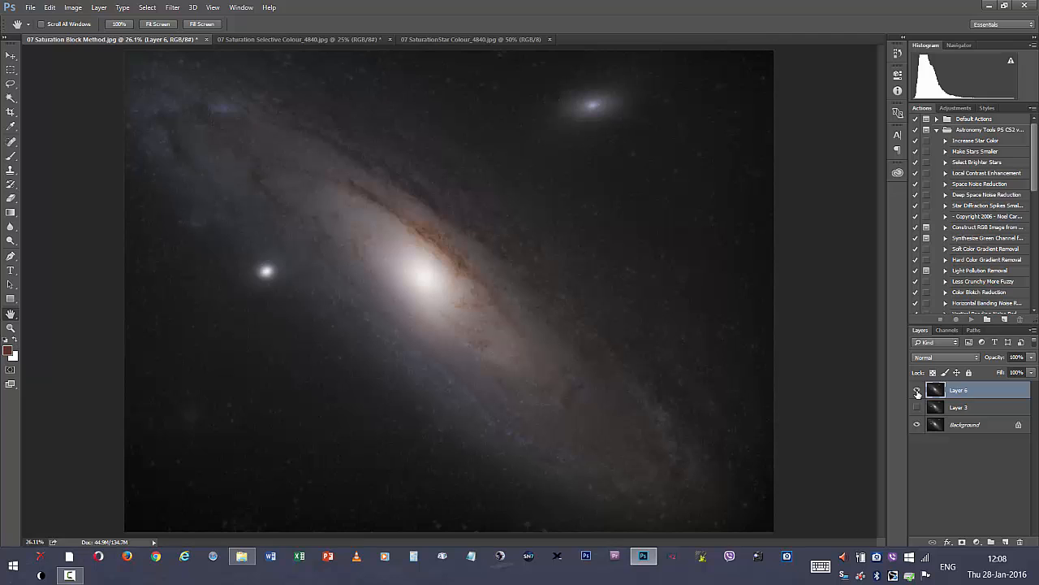
click(917, 390)
click(916, 391)
click(917, 391)
Copy the whole of Layer 6 and paste it three times as new layers above it
click(147, 7)
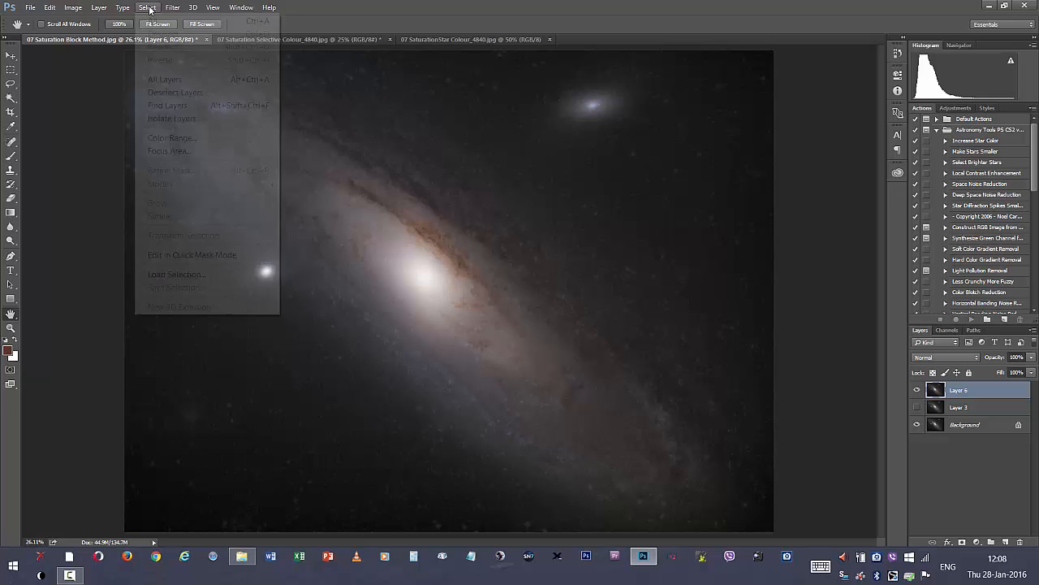
click(154, 18)
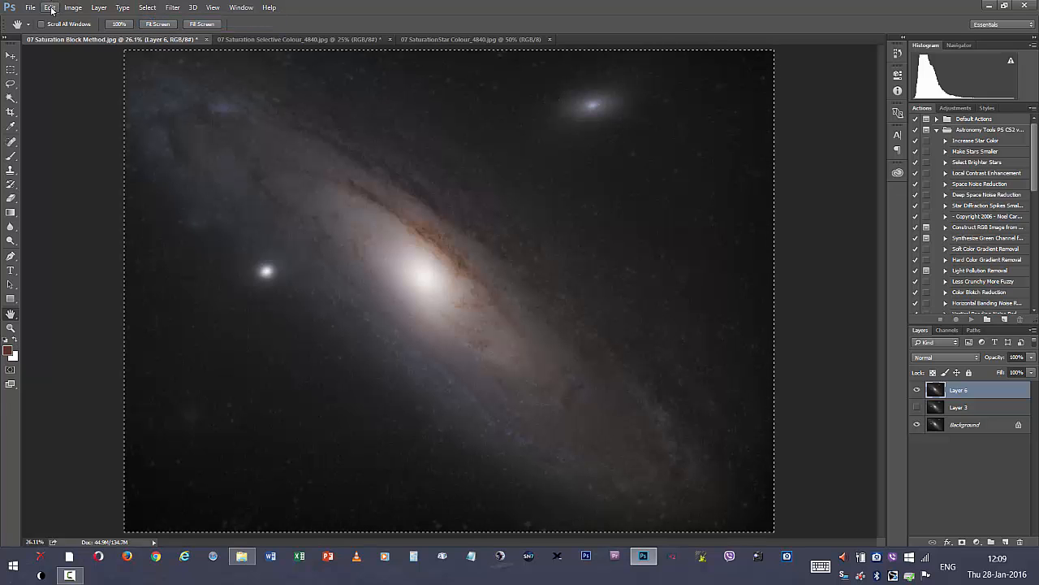
click(50, 7)
click(68, 104)
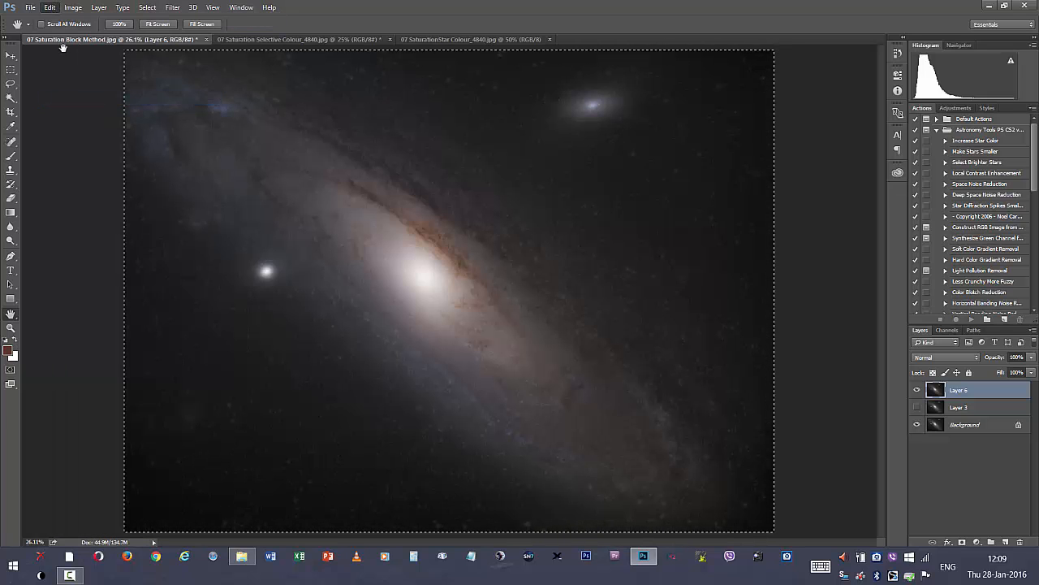
click(50, 8)
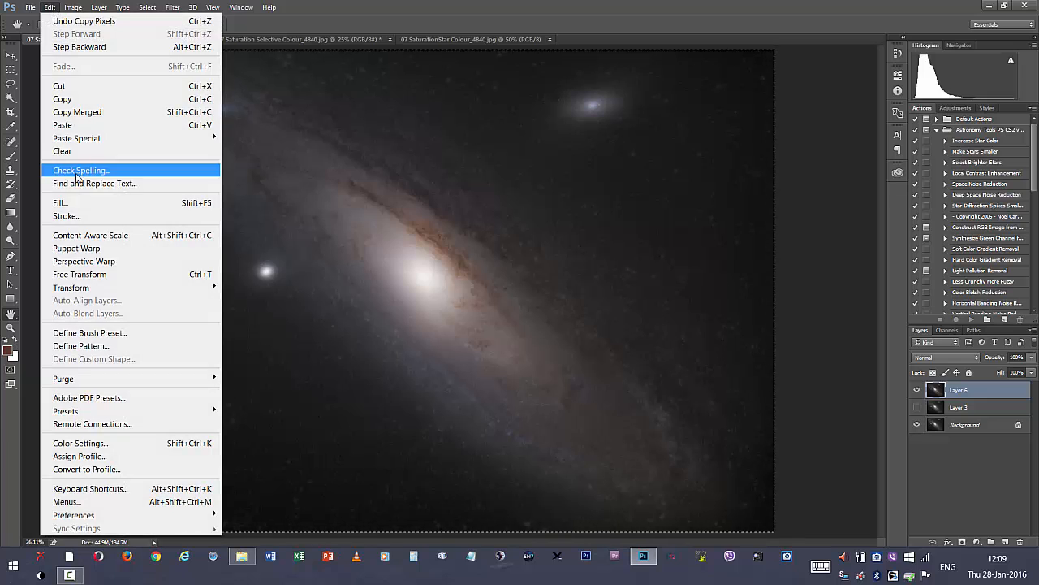
click(81, 125)
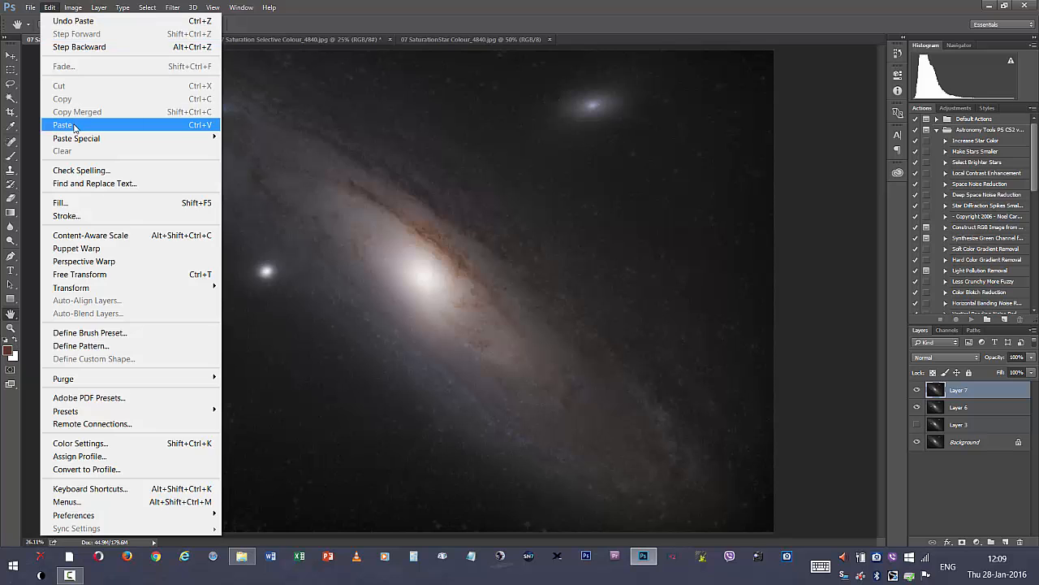
click(64, 125)
click(49, 8)
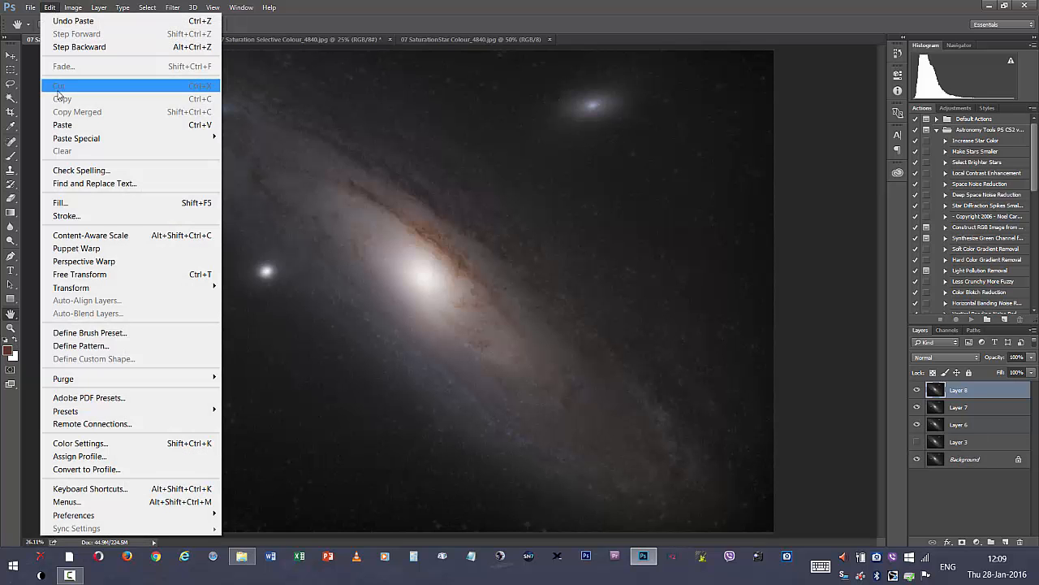
click(65, 125)
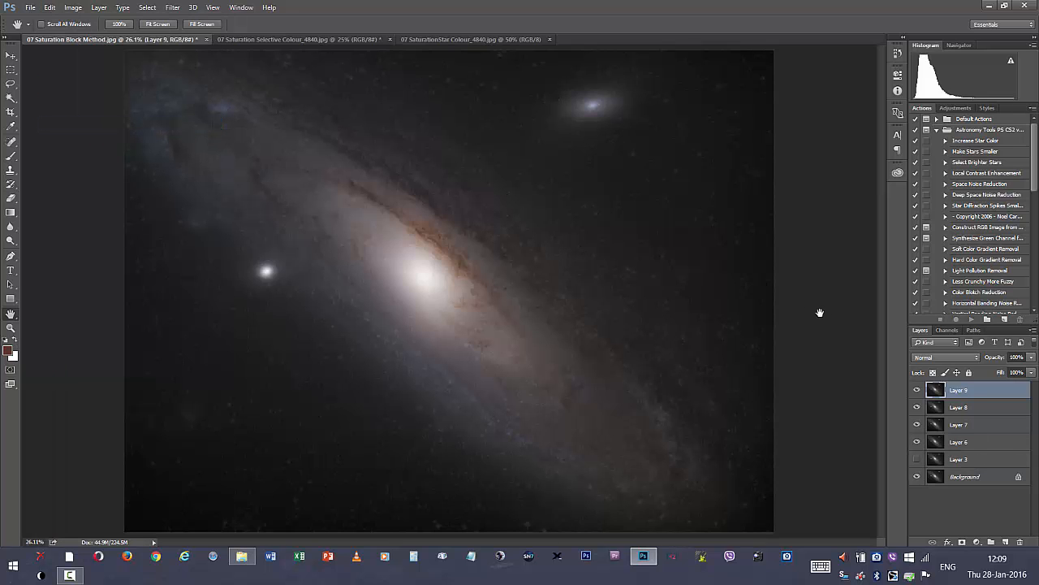
Set the blend mode of Layer 9 to Luminosity and of Layer 8 to Soft Light
click(932, 356)
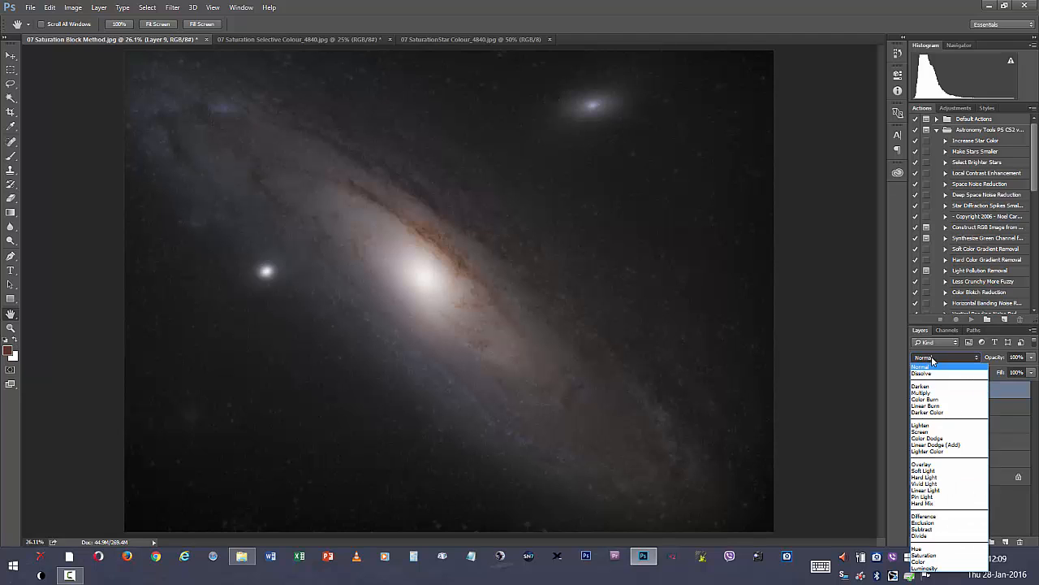
click(935, 569)
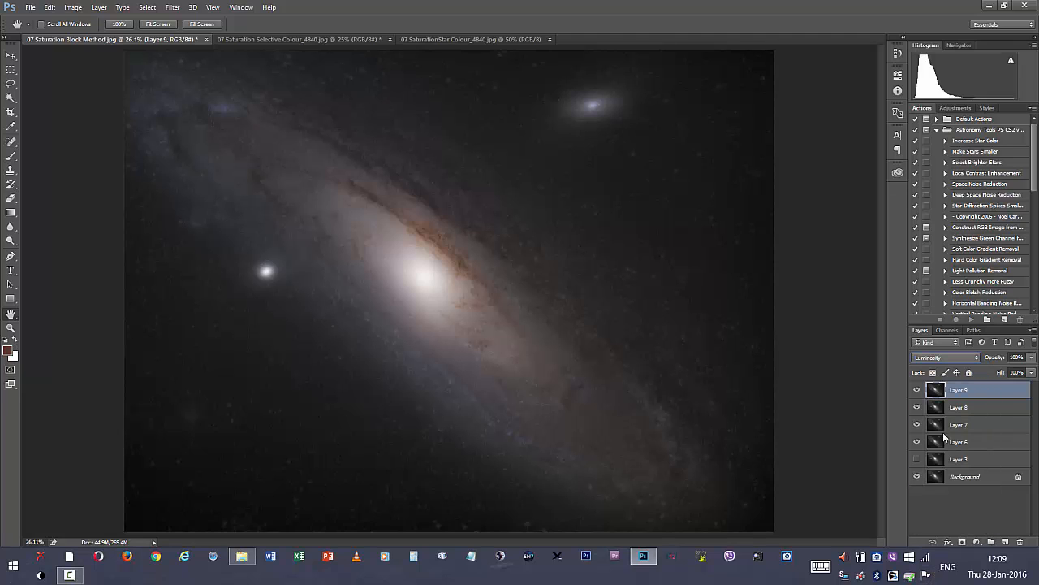
click(961, 409)
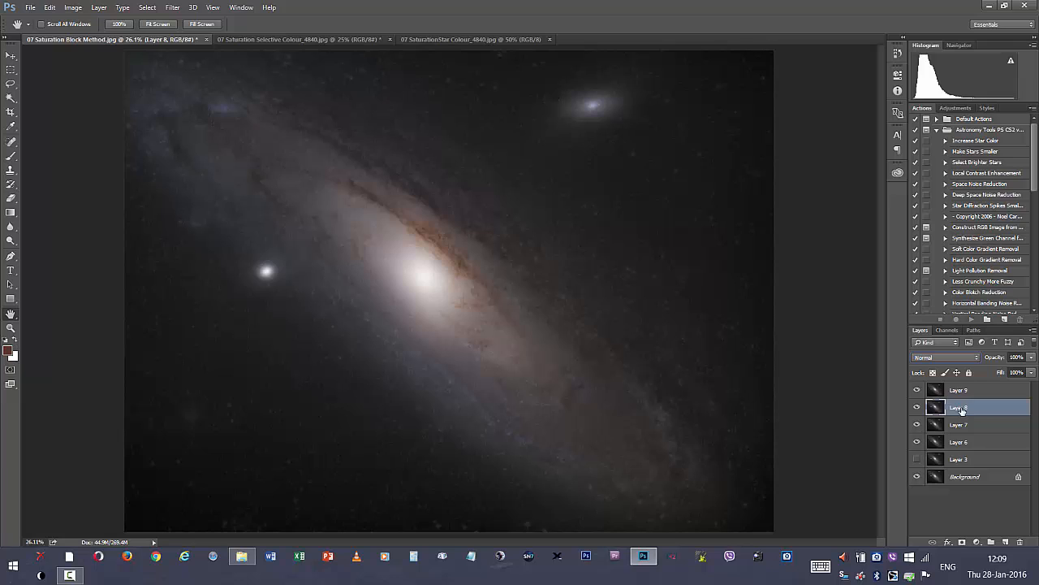
click(933, 357)
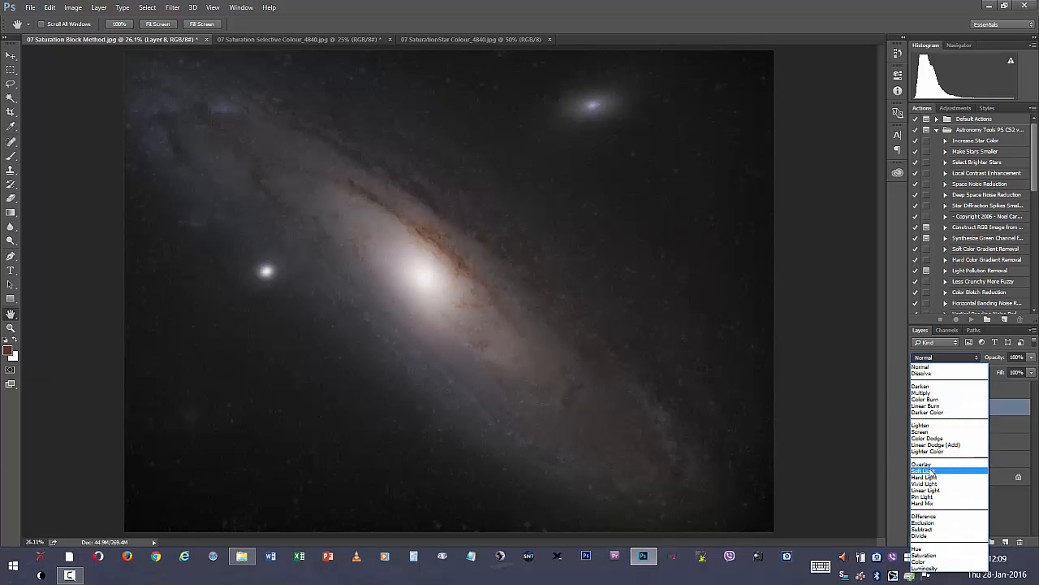
click(932, 457)
Merge Layers 7, 8 and 9 into a single layer
click(965, 393)
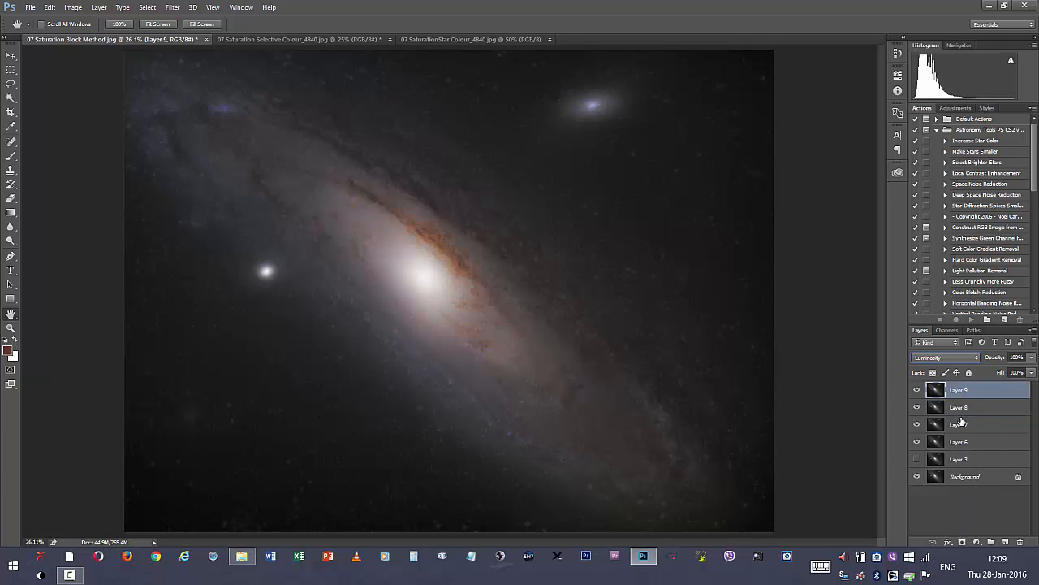
shift+click(961, 423)
right_click(960, 424)
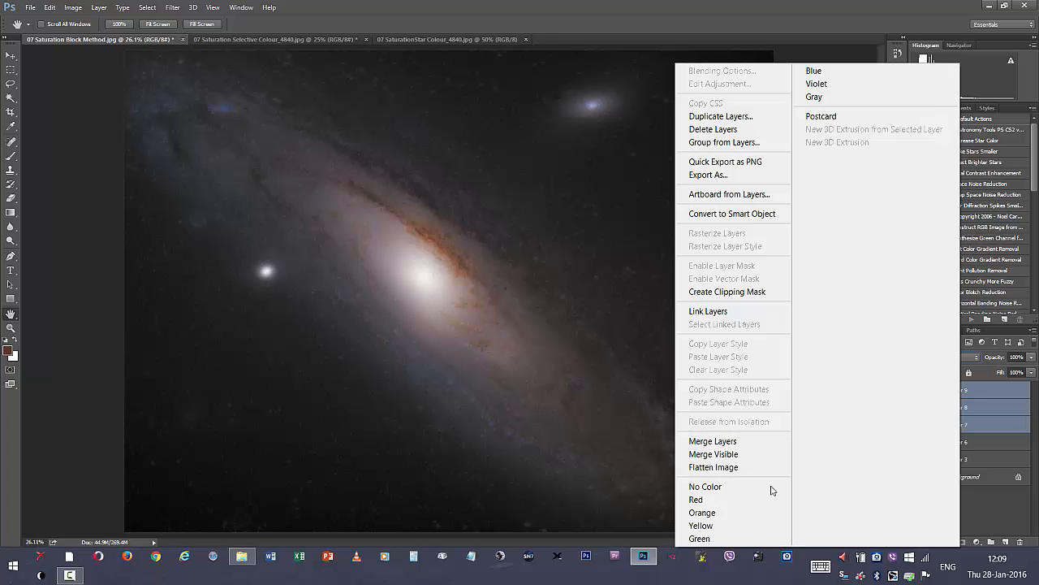
click(713, 442)
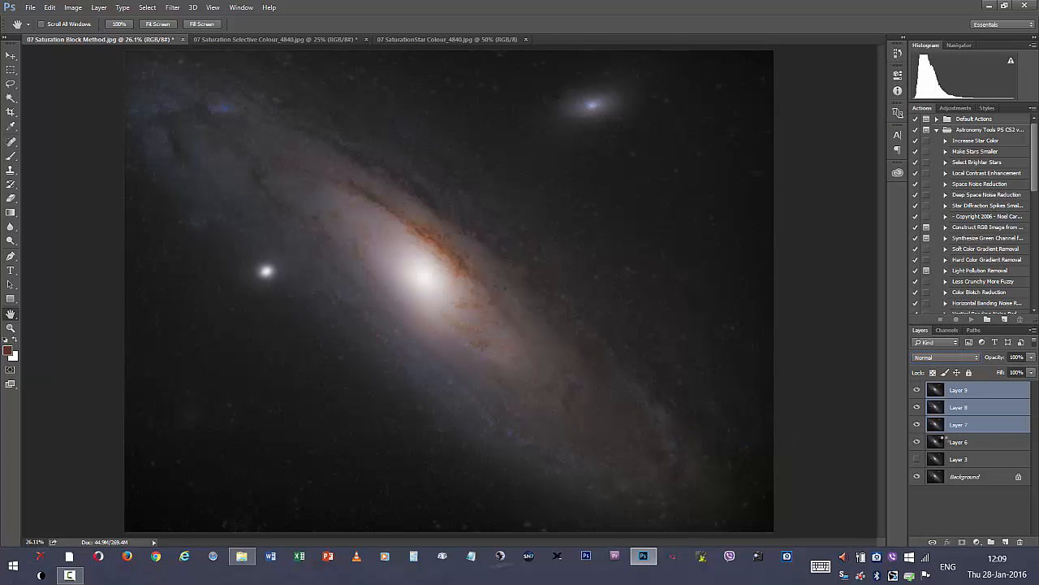
Hide Layer 6 and toggle the visibility of merged Layer 9 to compare it with the background
click(917, 406)
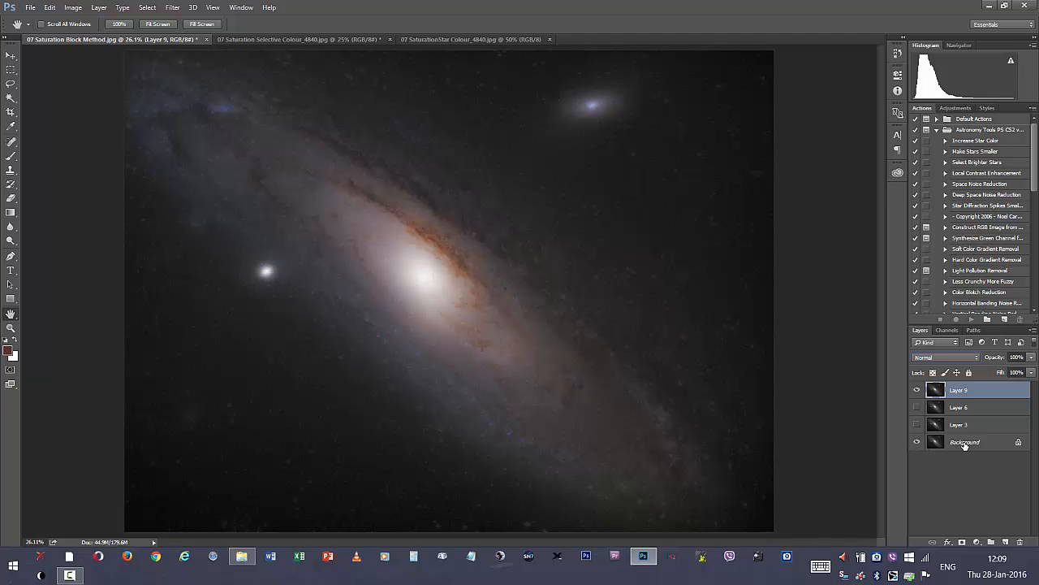
click(917, 390)
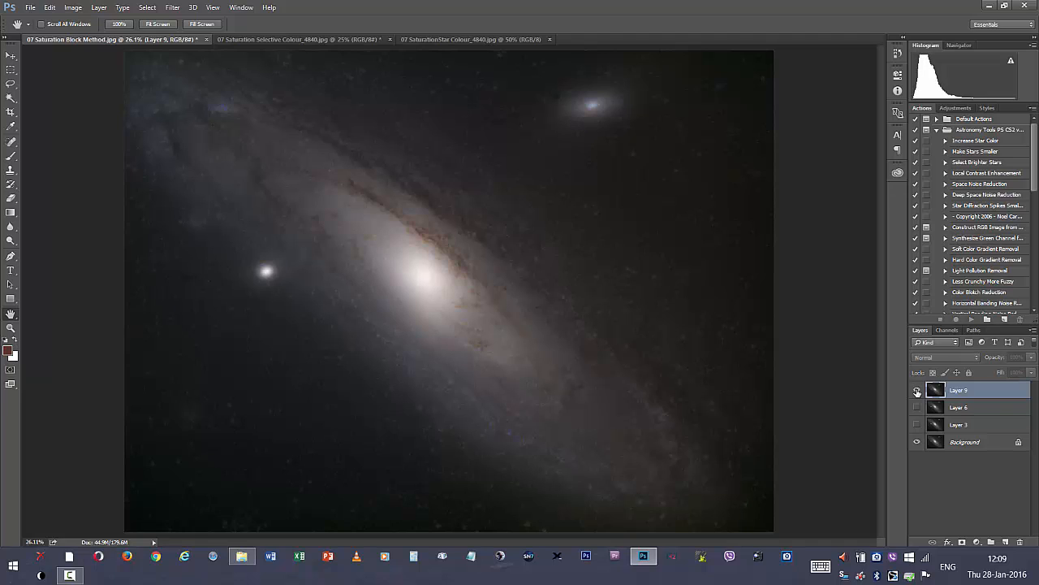
click(917, 391)
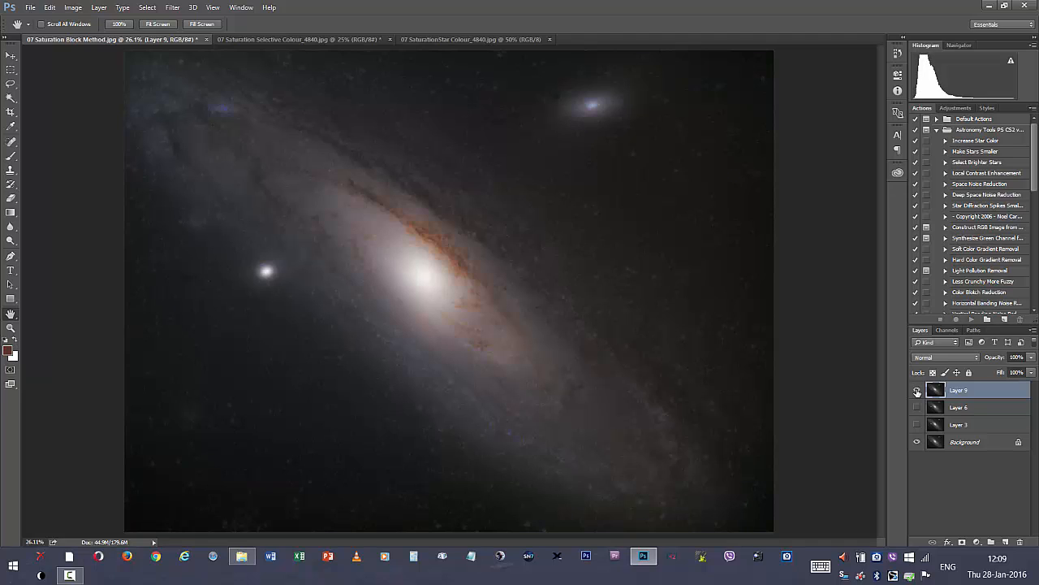
click(917, 391)
click(917, 390)
Switch to the 07 Saturation Selective Colour image and crop away the pale stacking borders along its upper and right edges
click(283, 39)
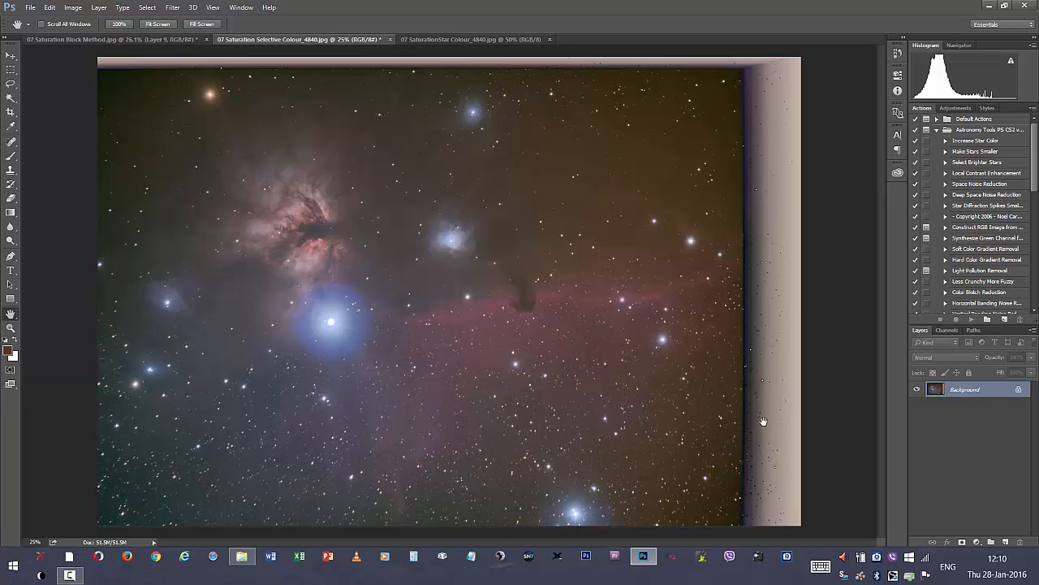
key(c)
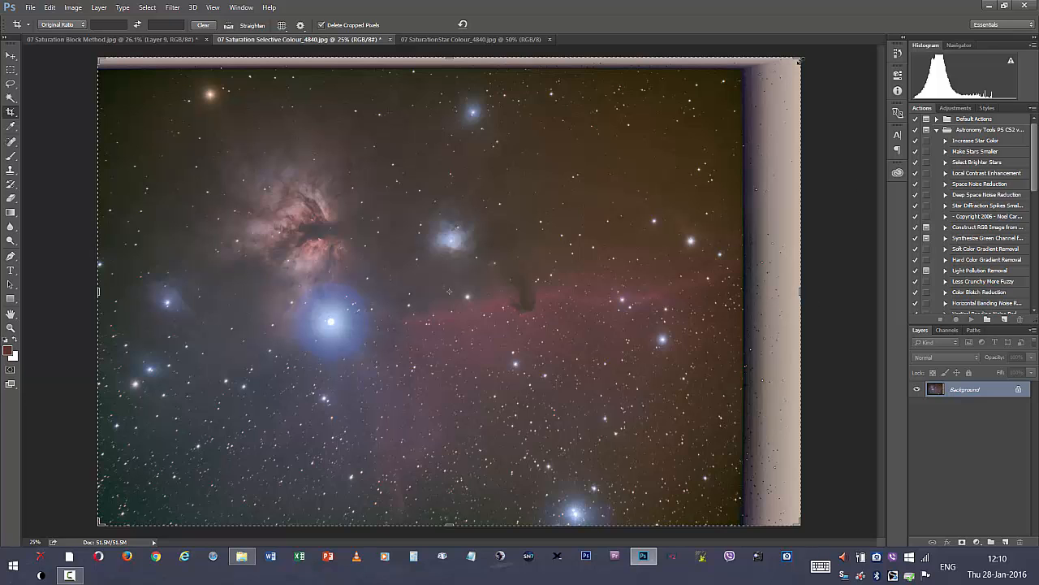
drag(800, 60, 766, 78)
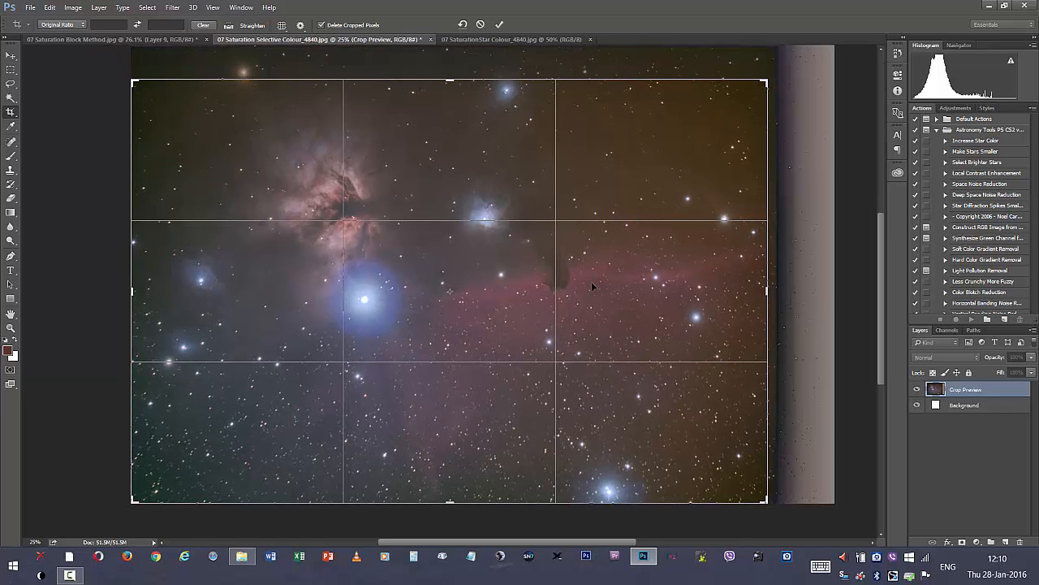
key(Return)
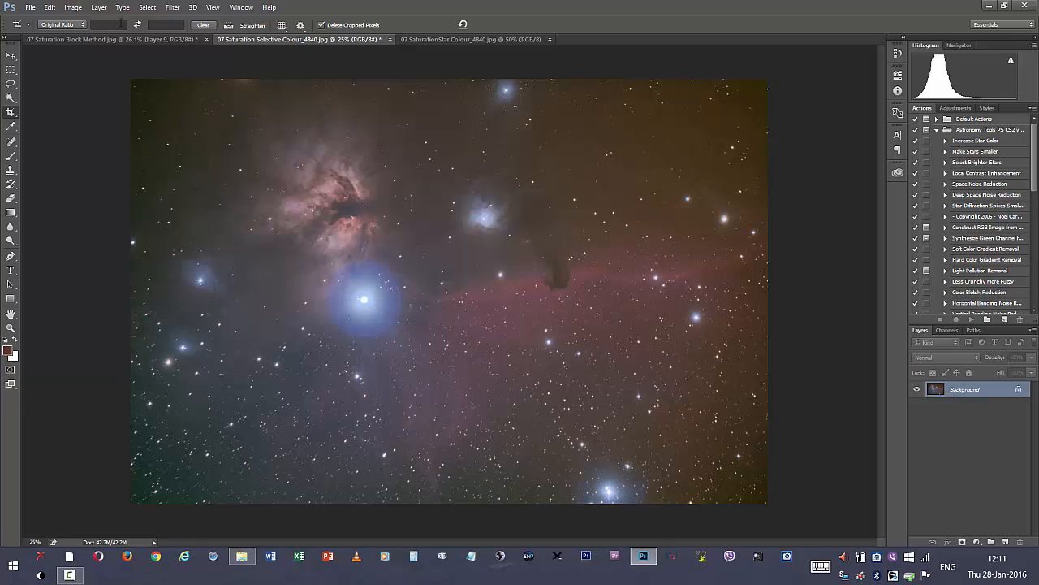
Copy the whole cropped nebula image and paste it three times as new layers above the background
click(147, 8)
click(148, 8)
click(149, 9)
click(151, 20)
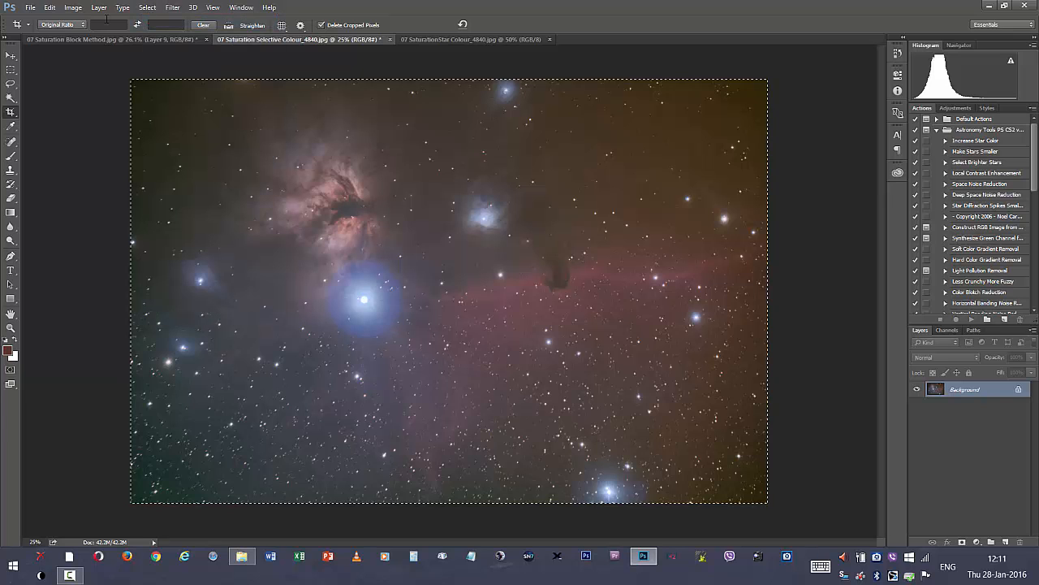
click(51, 8)
click(69, 98)
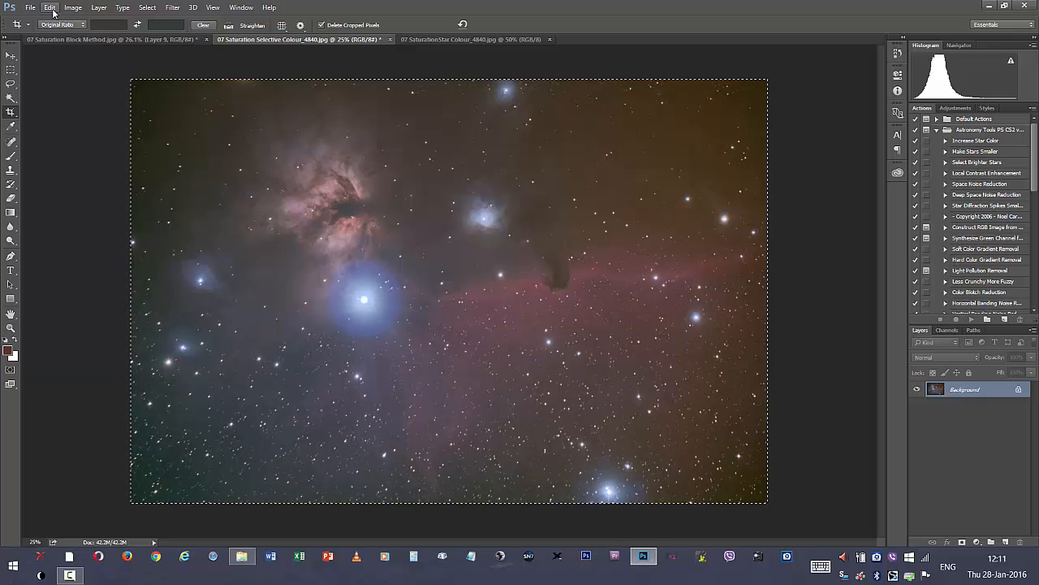
key(ctrl+v)
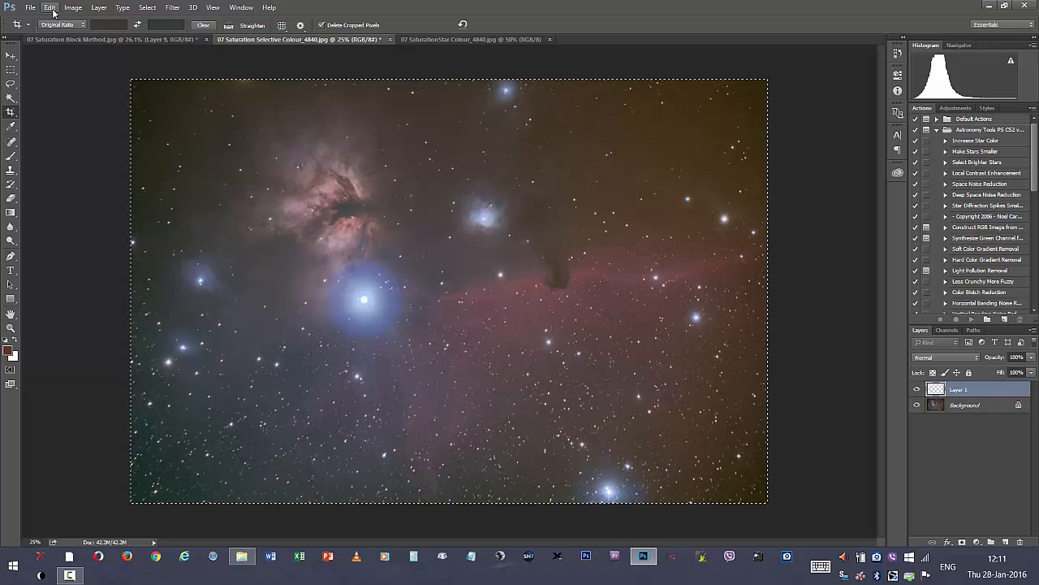
key(ctrl+v)
key(ctrl+v)
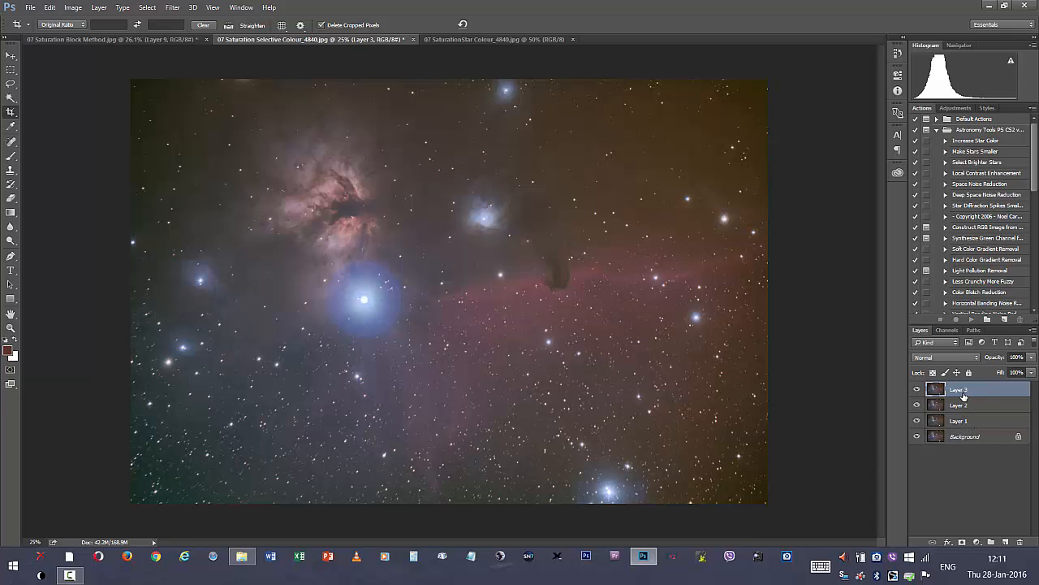
Set the nebula image's Layer 3 to Luminosity blending and its Layer 2 to Soft Light
click(947, 358)
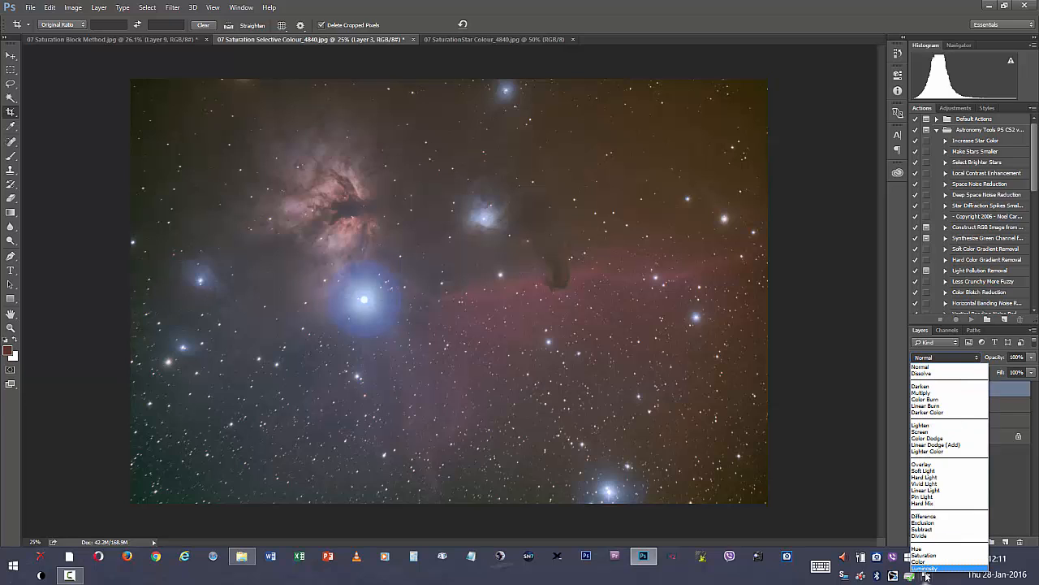
click(925, 569)
click(970, 409)
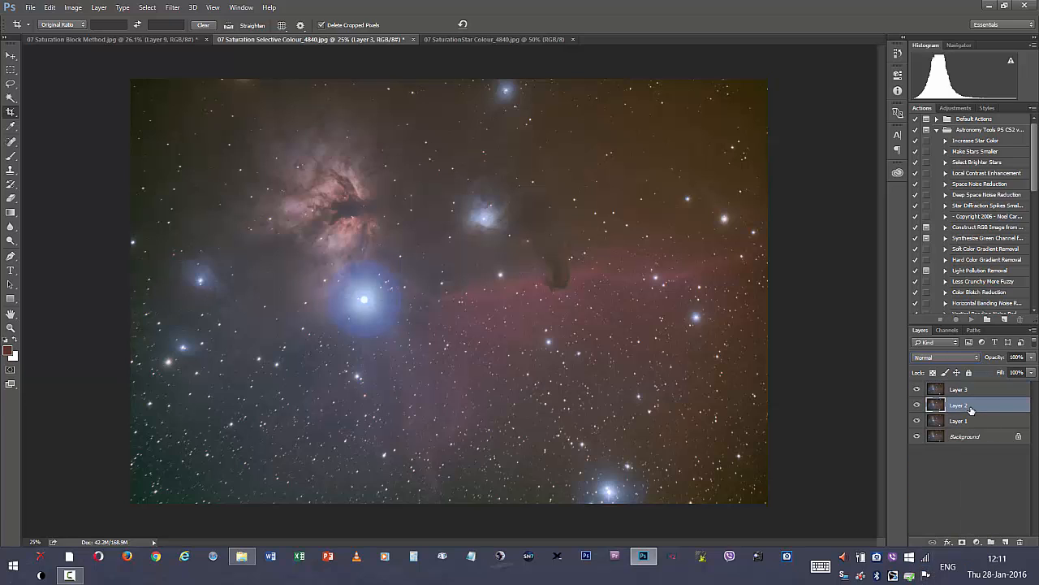
click(939, 362)
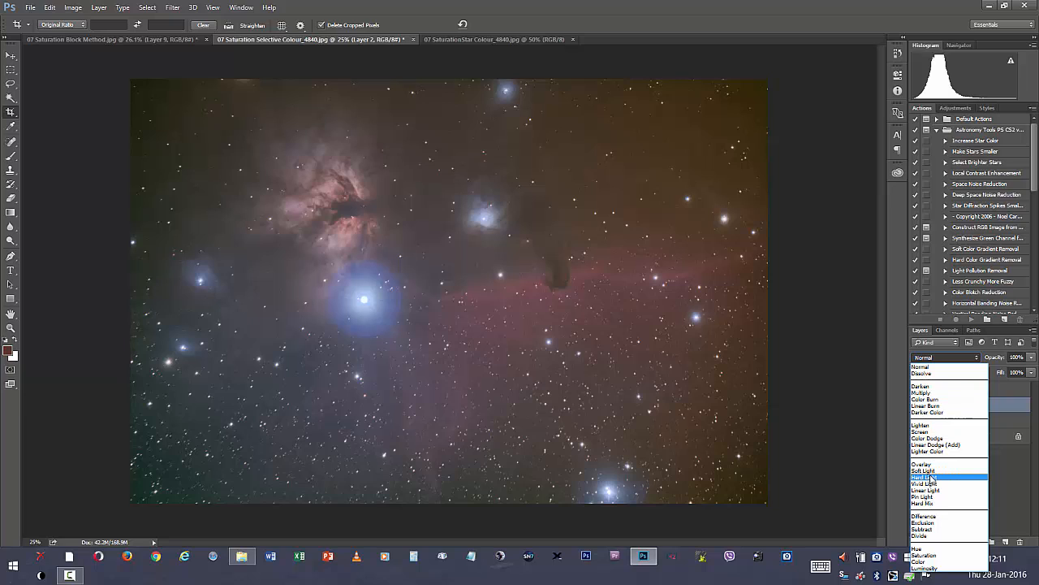
click(930, 470)
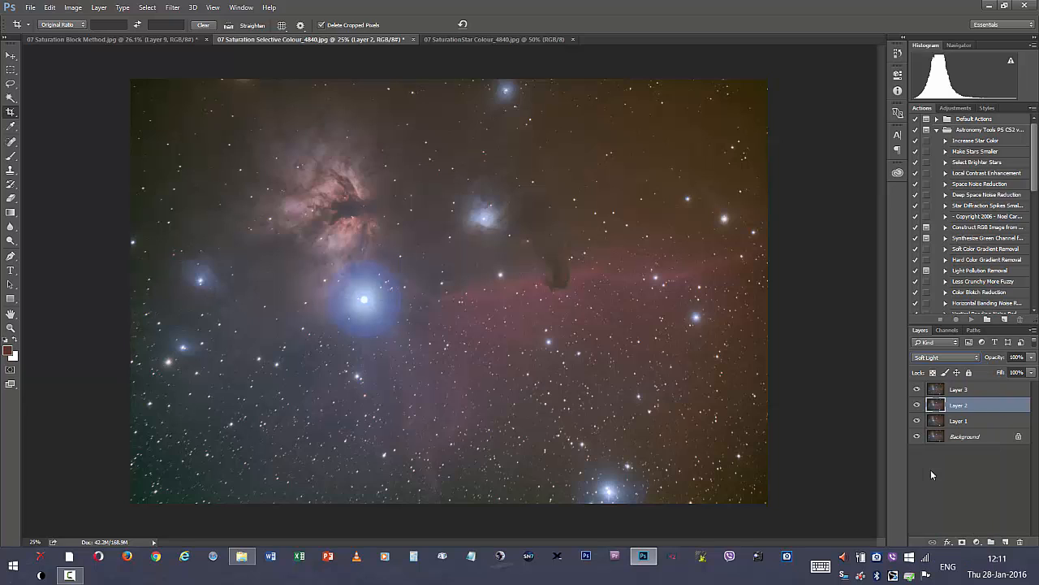
Merge Layers 1, 2 and 3 of the nebula image into a single layer
click(965, 423)
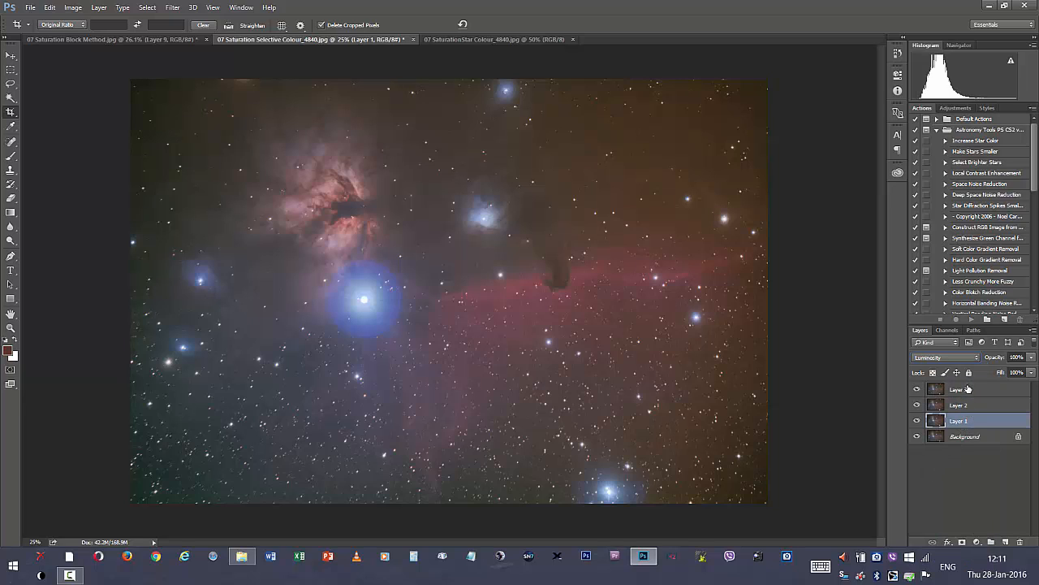
shift+click(968, 389)
right_click(968, 389)
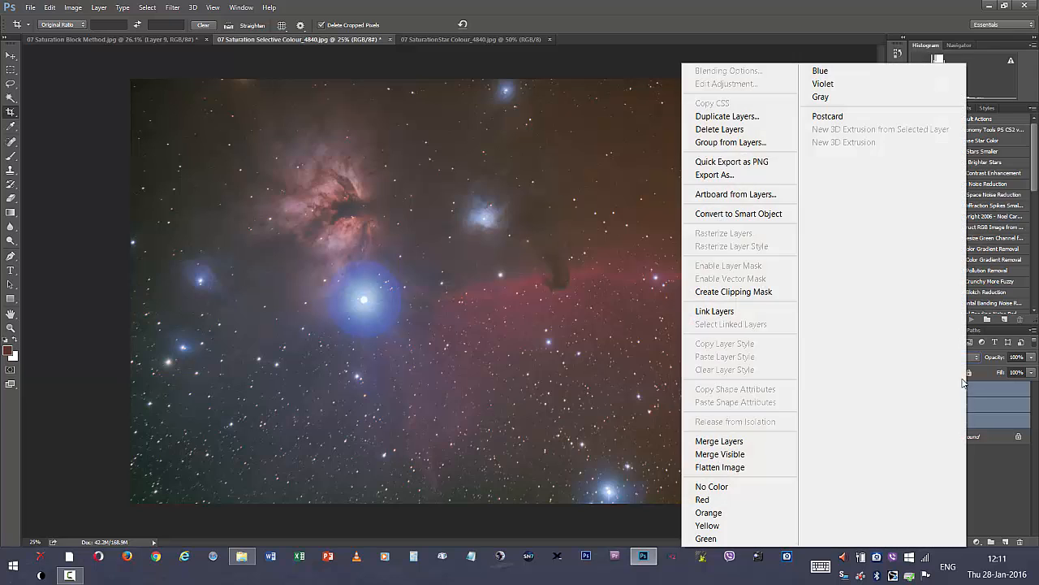
click(711, 441)
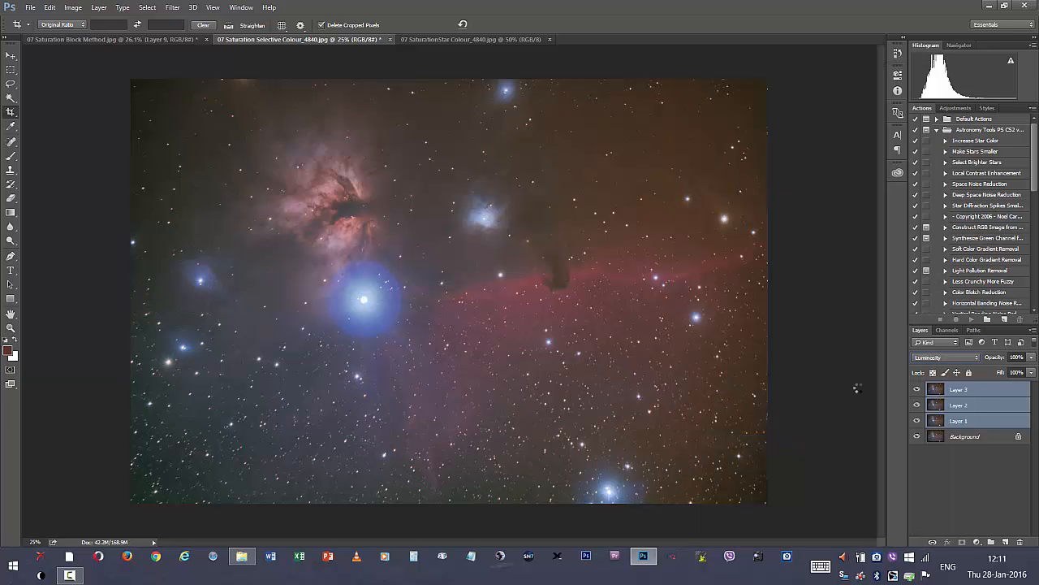
Compare the nebula image with and without the merged Layer 3
click(917, 391)
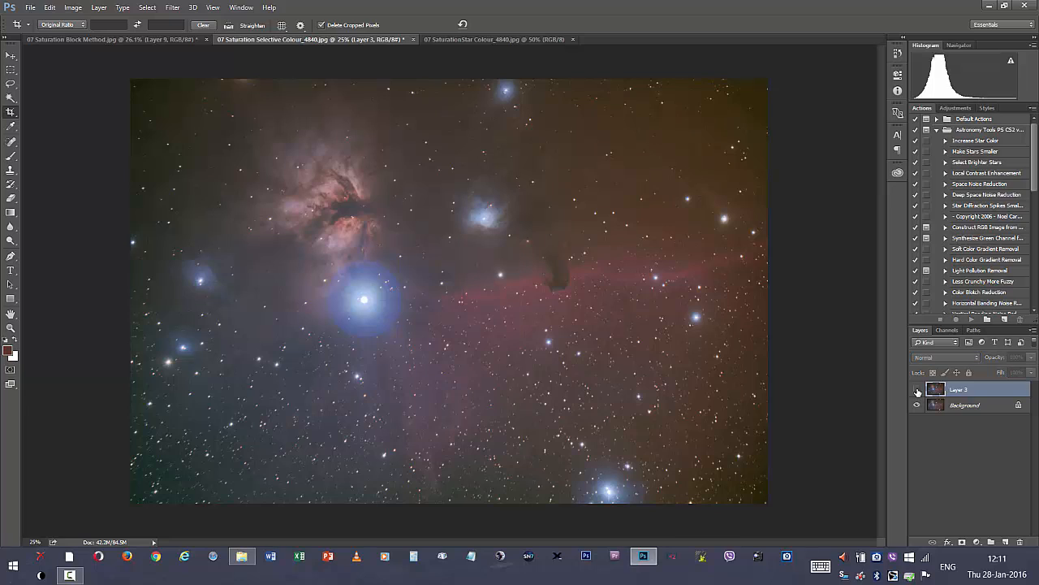
click(918, 391)
click(917, 391)
click(917, 392)
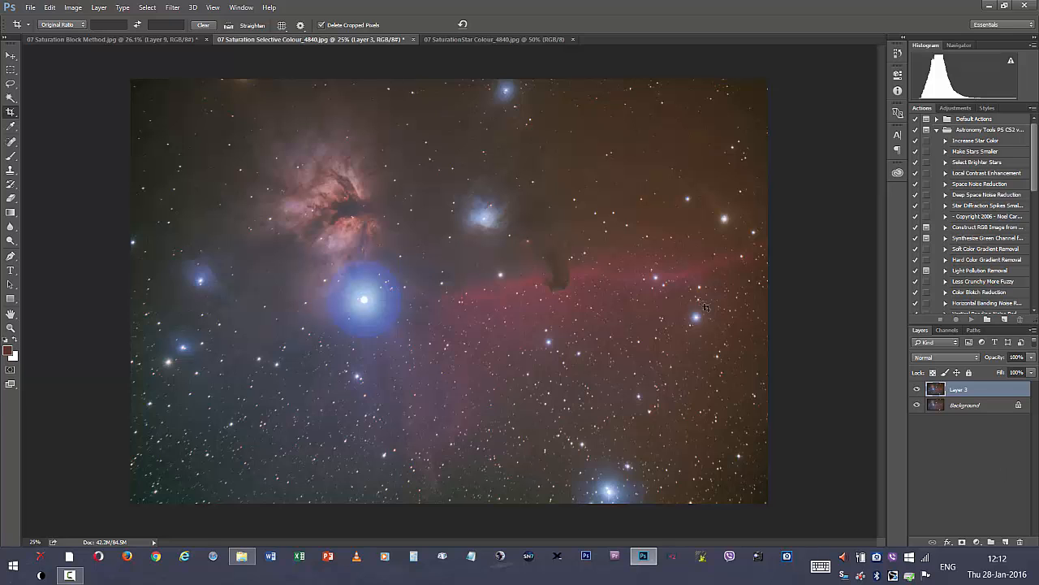
Copy the whole merged Layer 3 and paste it three times as new layers above it
click(151, 8)
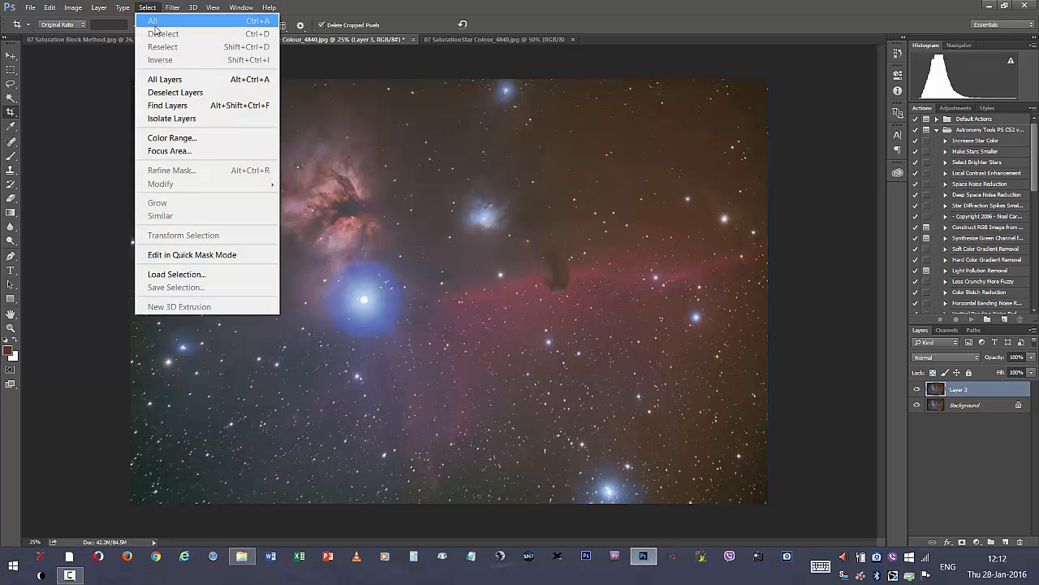
click(155, 23)
click(50, 7)
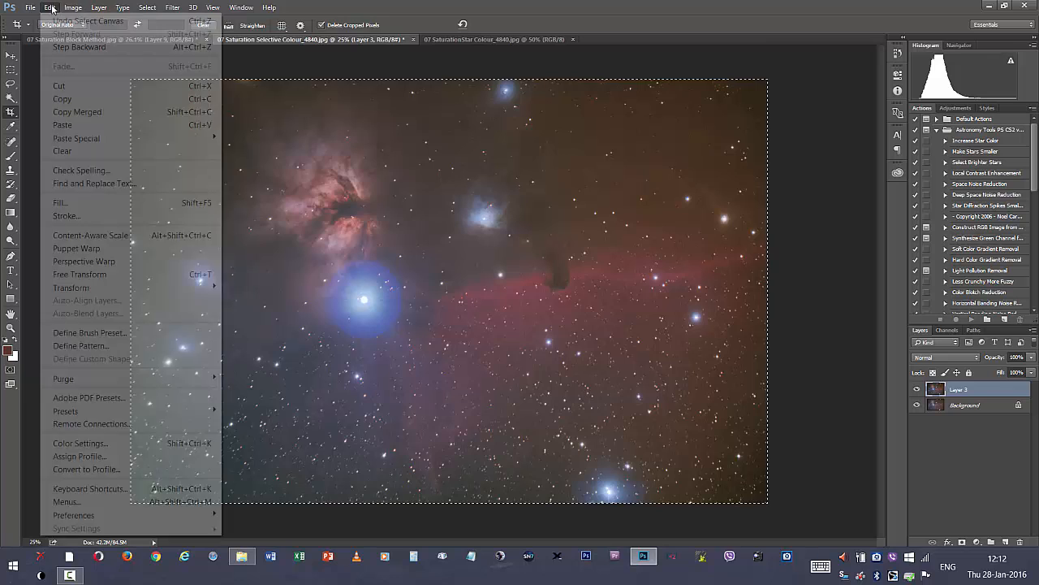
click(65, 99)
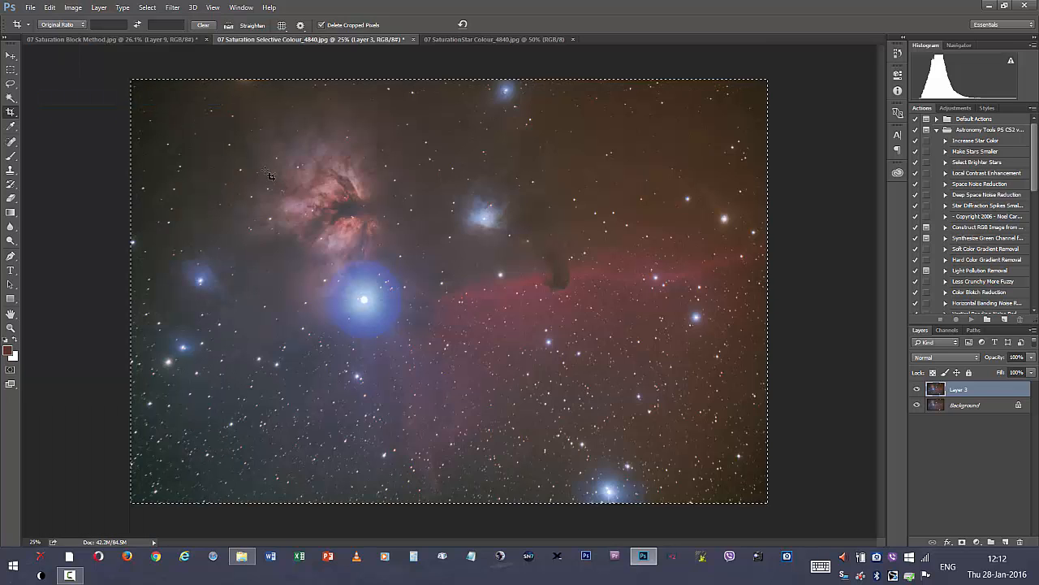
key(ctrl+v)
key(ctrl+v)
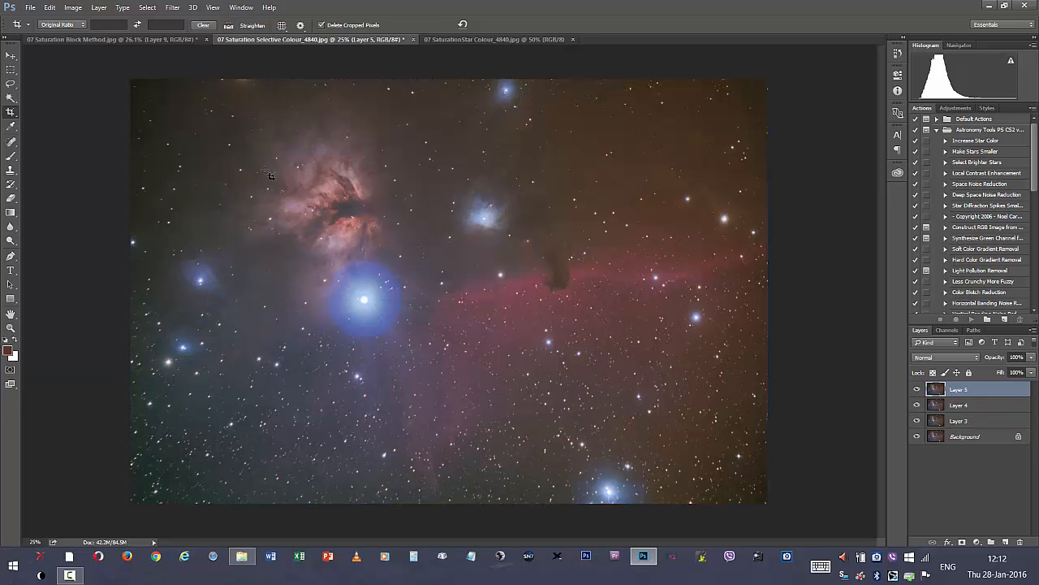
key(ctrl+v)
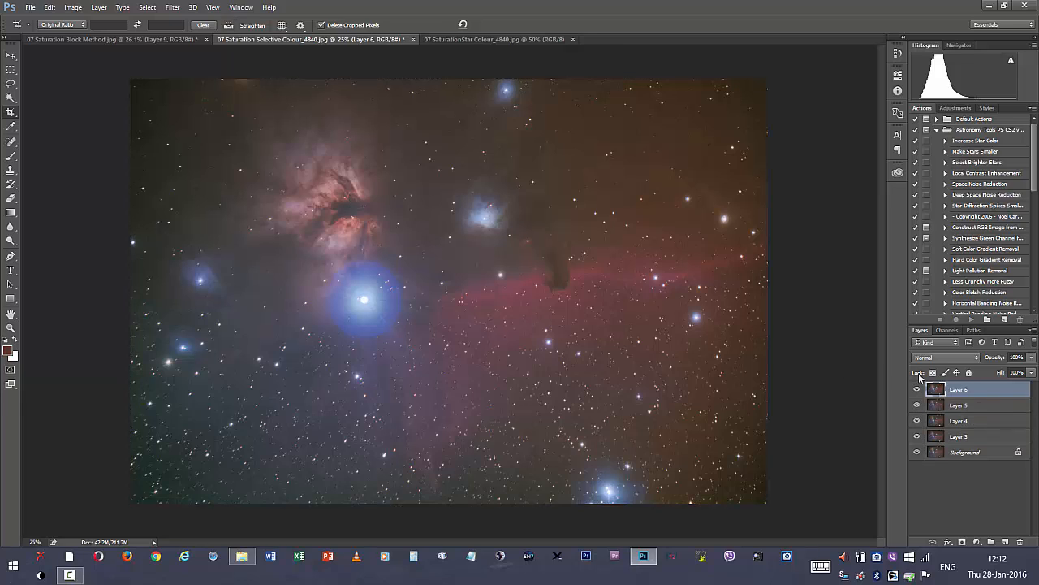
Set Layer 6 to Luminosity blending and Layer 5 to Soft Light
click(939, 359)
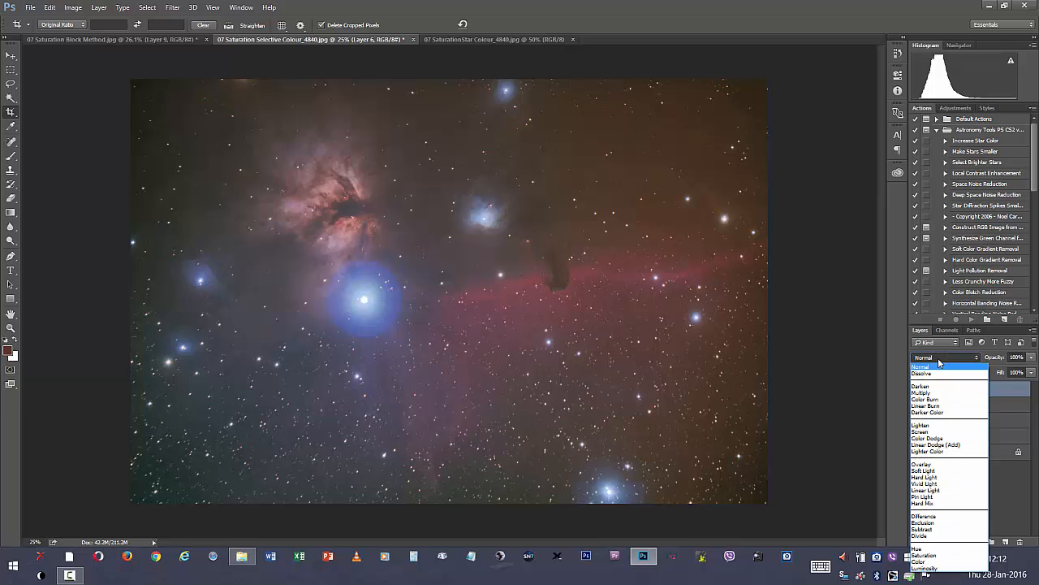
click(923, 568)
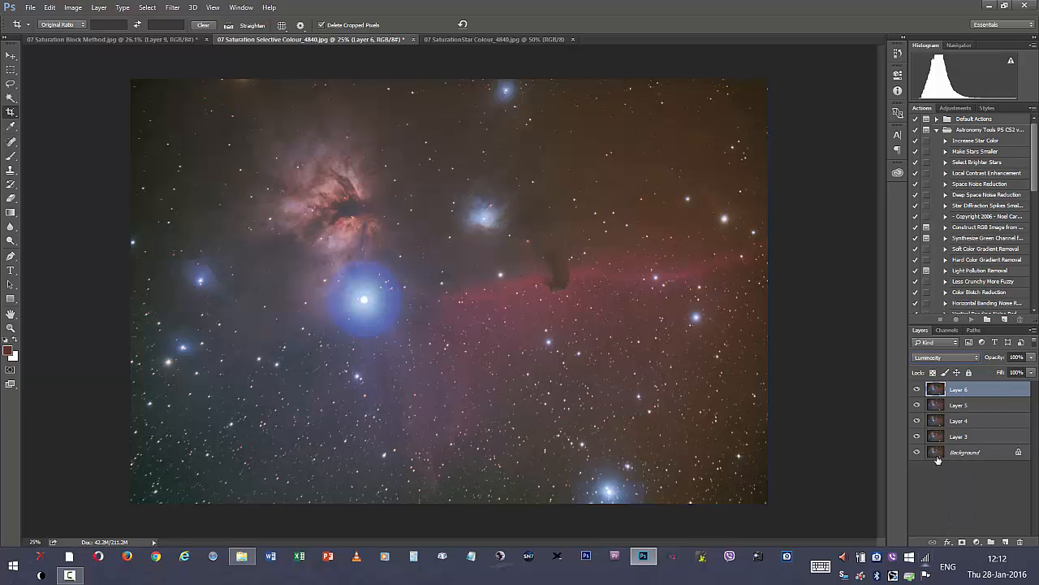
click(956, 406)
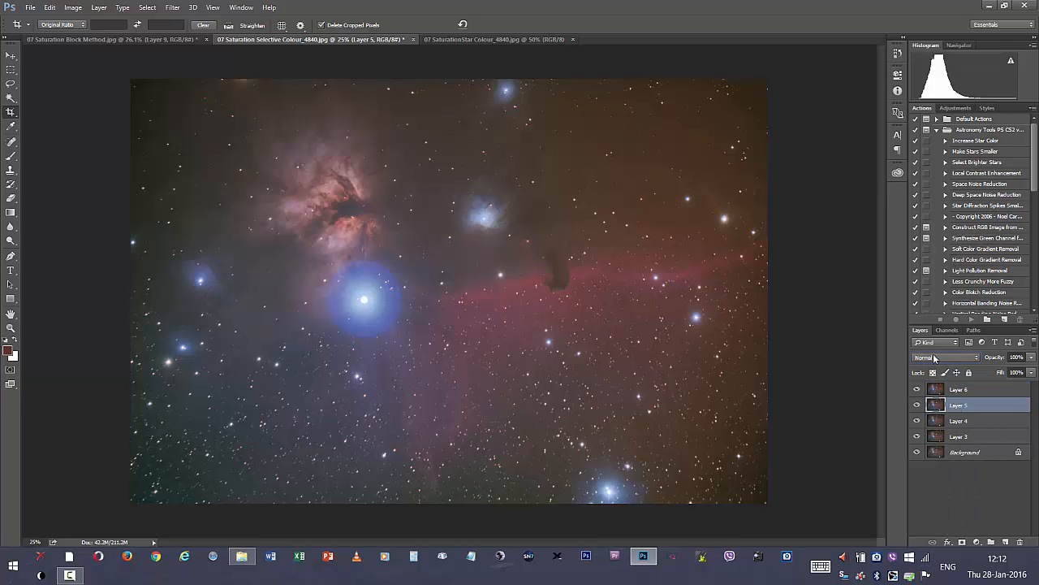
click(934, 358)
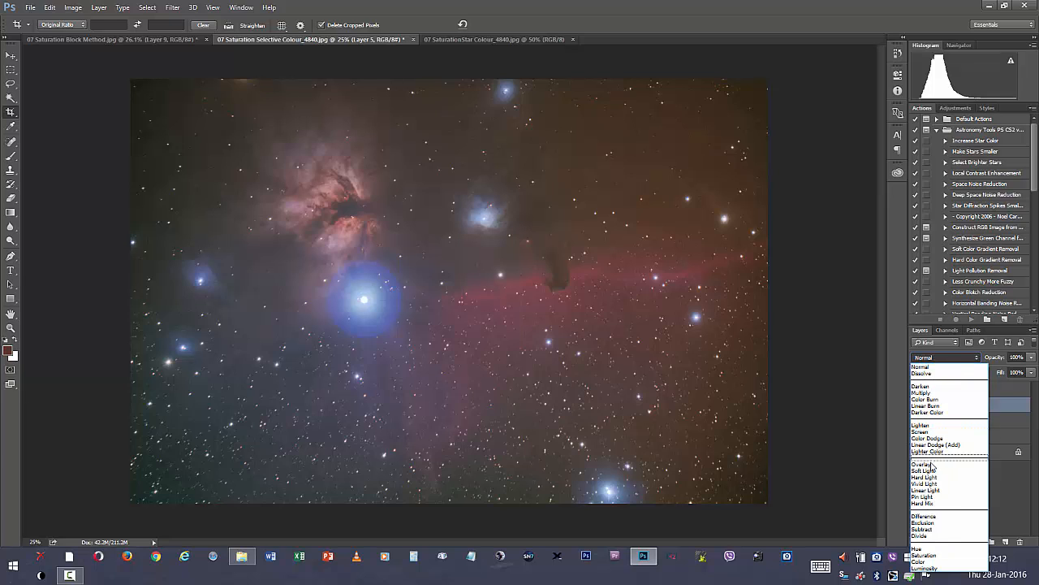
click(930, 470)
Merge Layers 4, 5 and 6 of the nebula image into a single layer
click(964, 422)
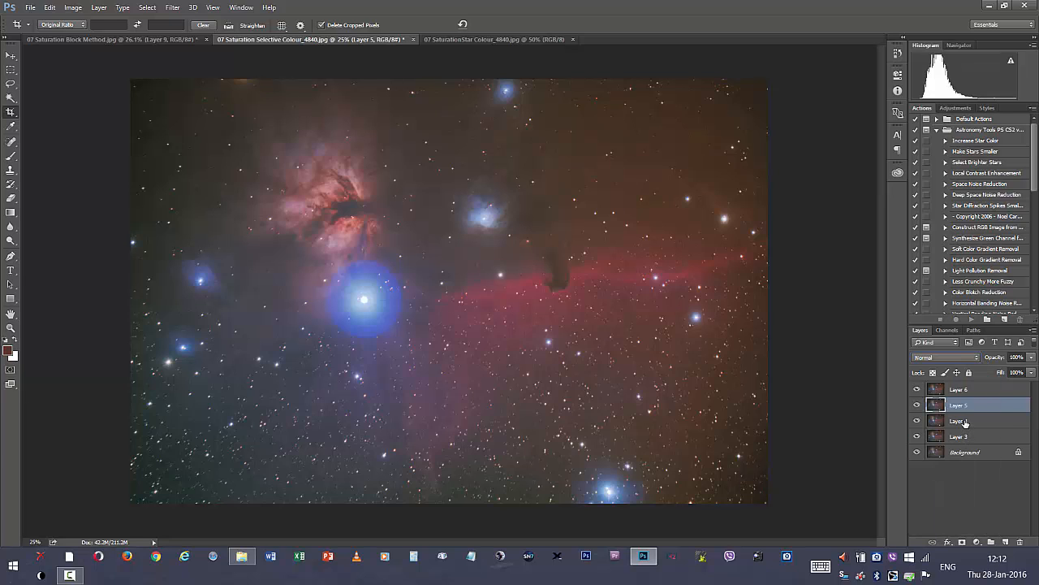
shift+click(961, 390)
right_click(963, 396)
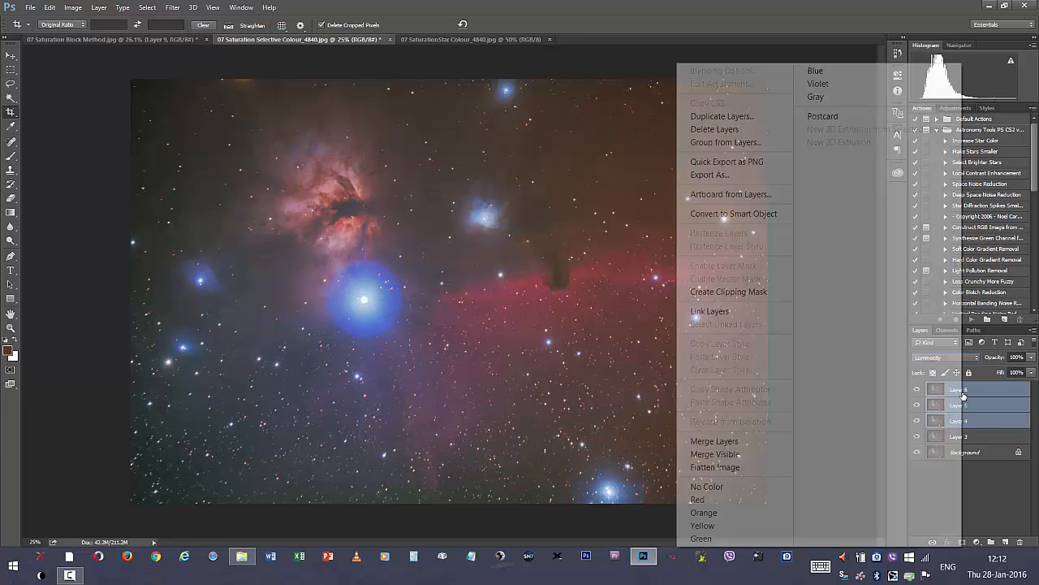
click(714, 441)
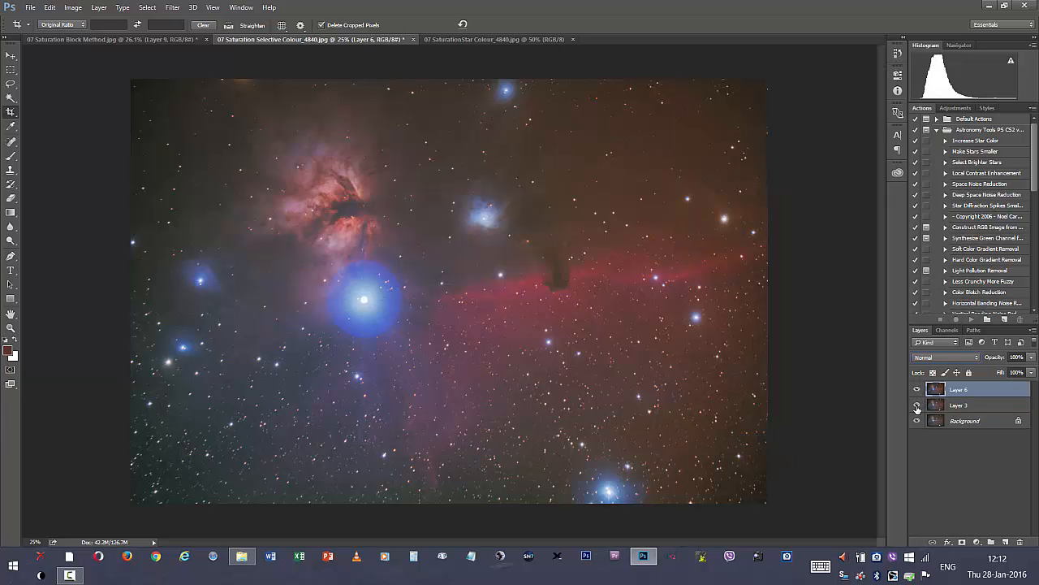
Hide Layer 3 and compare the image with and without the merged Layer 6
click(917, 406)
click(918, 390)
click(917, 391)
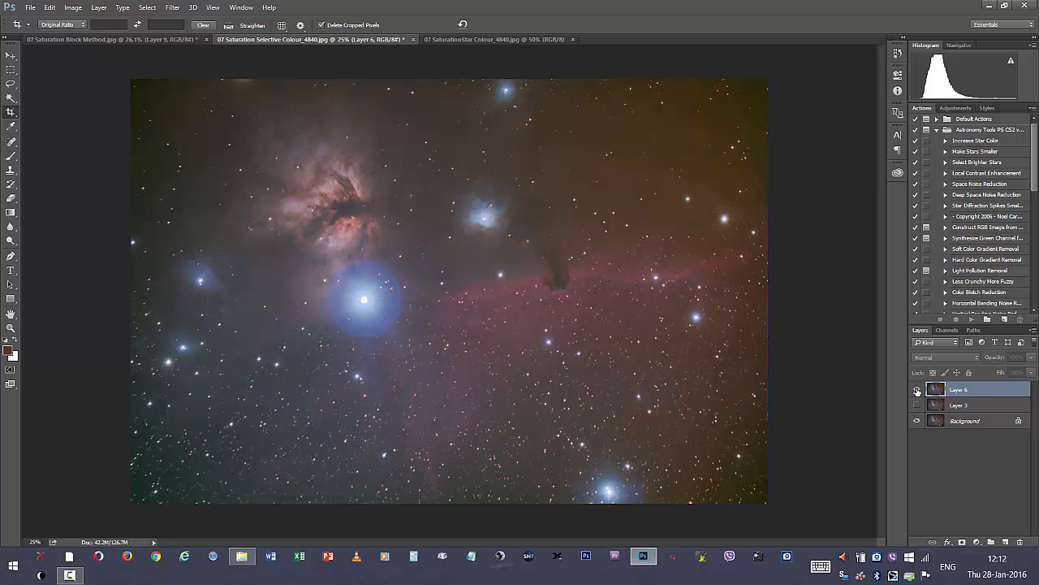
click(918, 391)
click(918, 391)
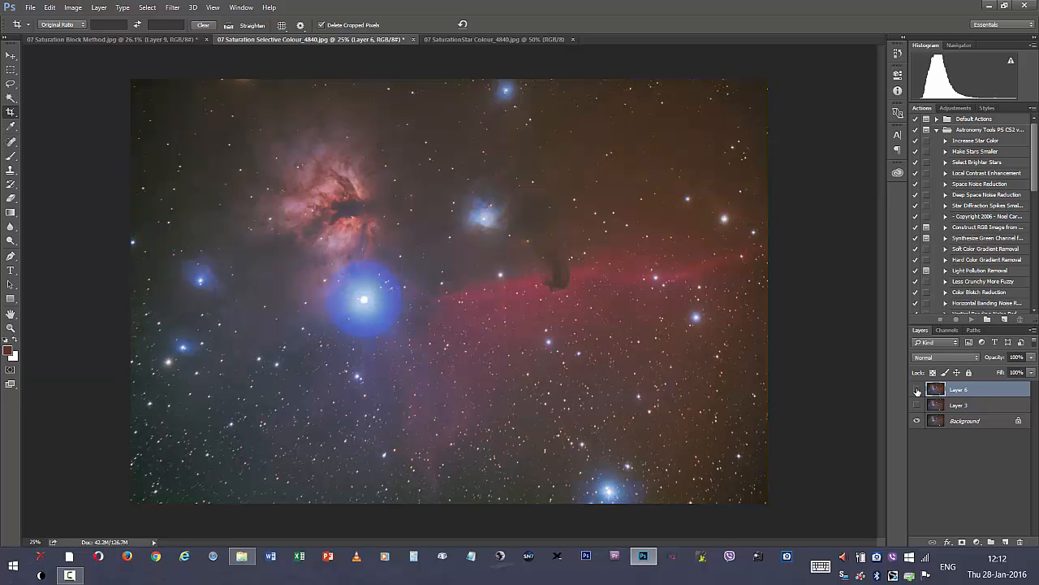
click(917, 390)
click(917, 391)
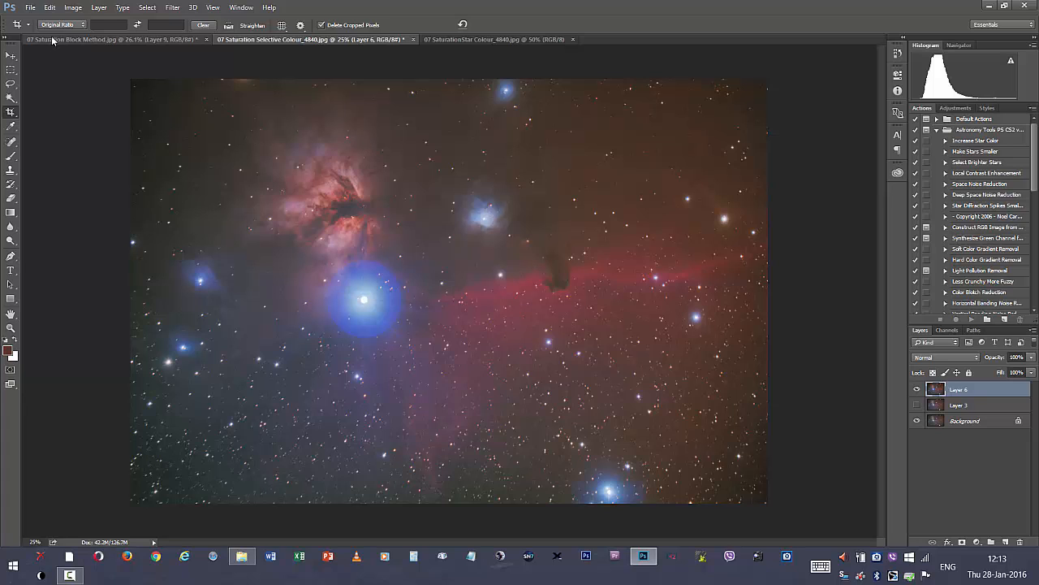
Start a Hue/Saturation adjustment on Layer 6, choose the Yellows range and sample the brown sky above the Horsehead nebula
click(72, 9)
mouse_move(113, 40)
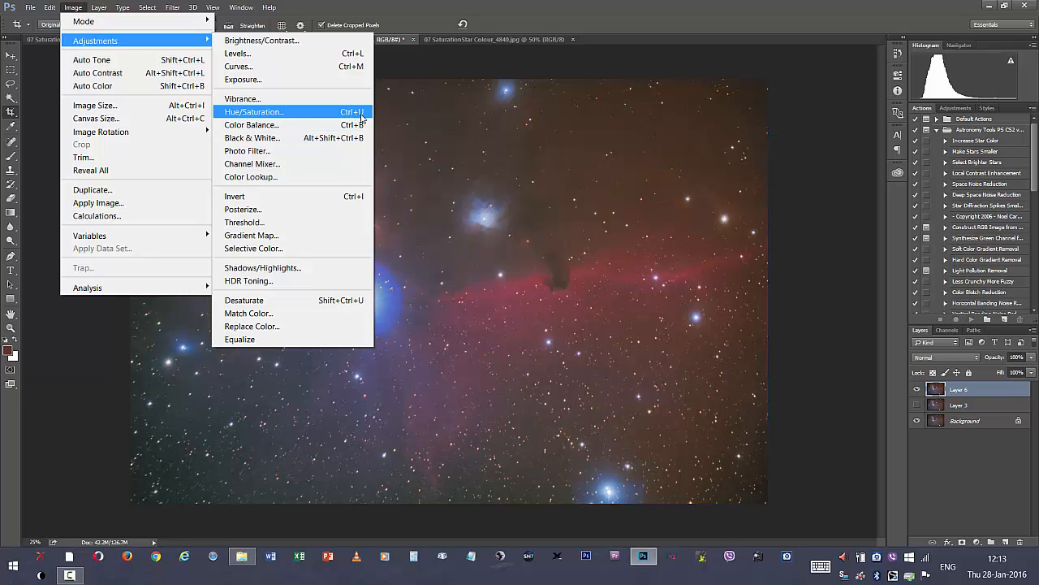
click(362, 117)
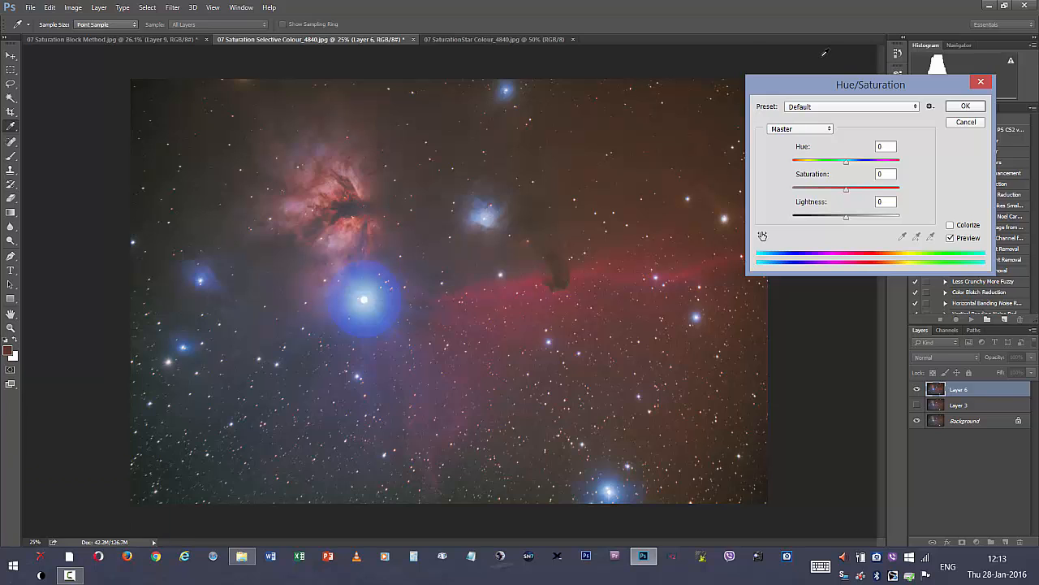
drag(857, 90, 873, 92)
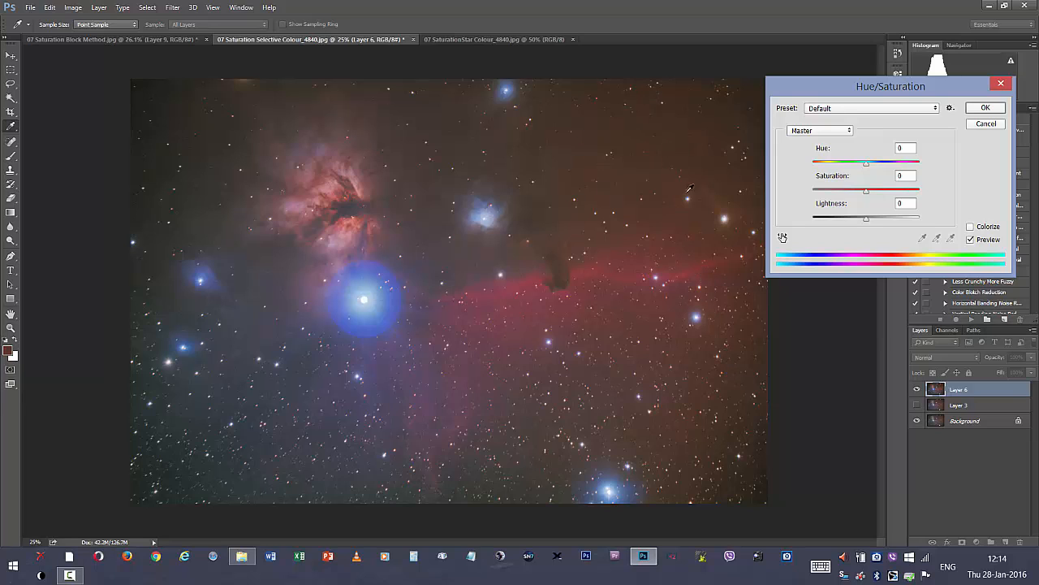
click(803, 133)
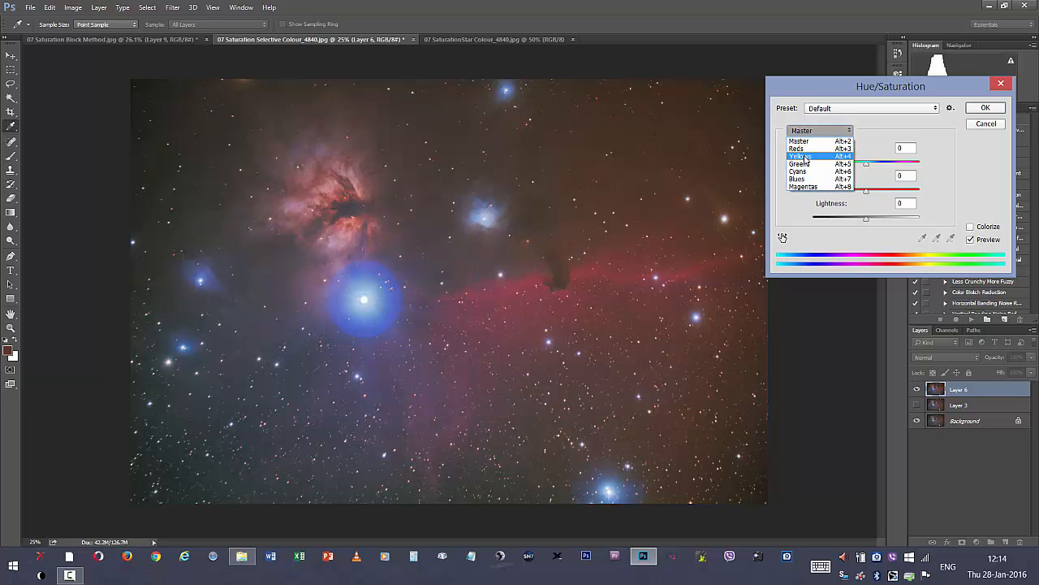
click(805, 159)
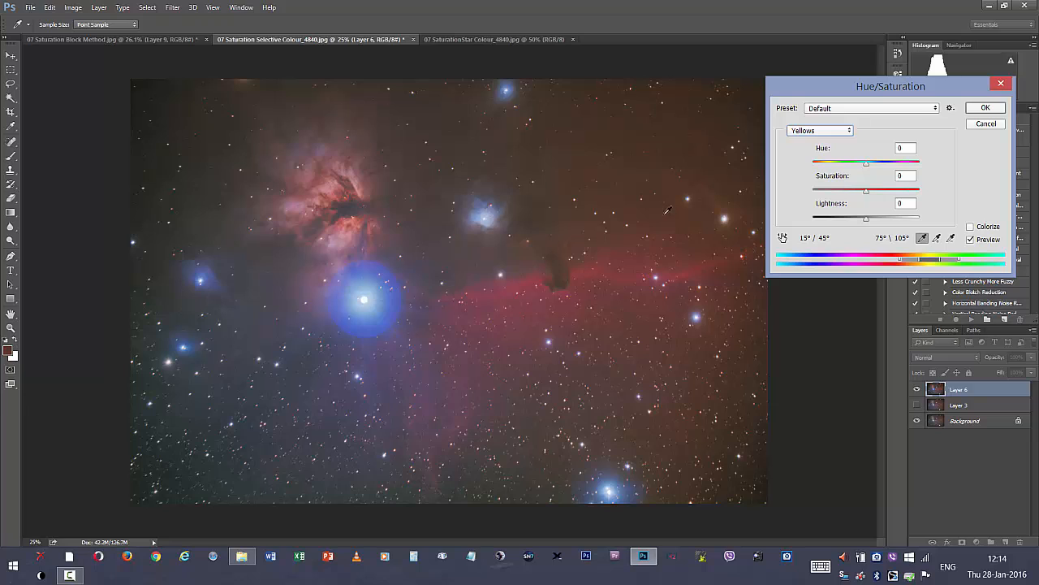
click(632, 170)
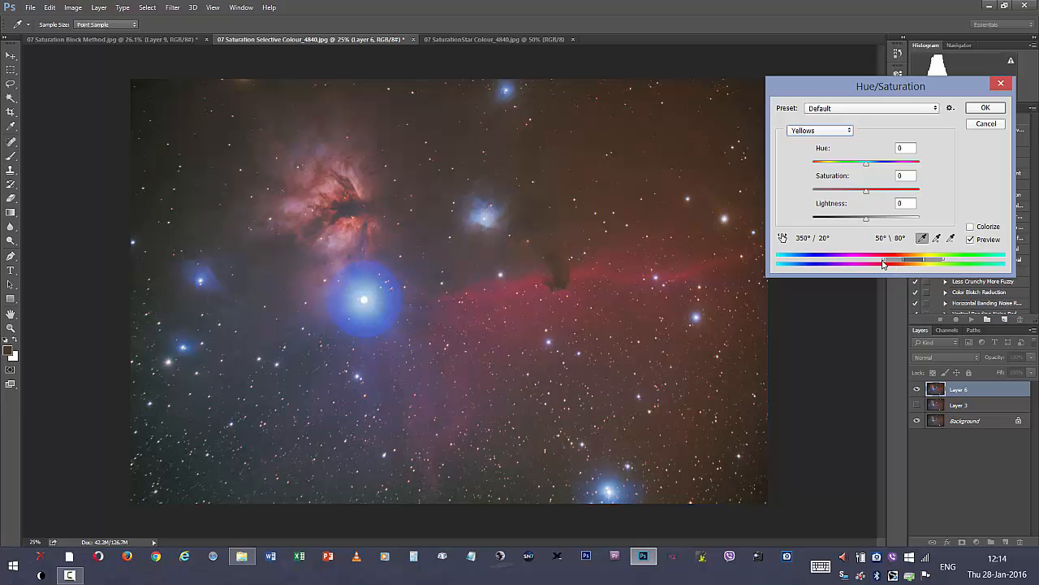
Narrow the Yellows range to 13°/26° and 47°\56°, raise its saturation to +30 and compare with the preview off and on
mouse_move(884, 263)
mouse_down()
mouse_move(939, 263)
mouse_move(924, 263)
mouse_up()
drag(924, 263, 919, 264)
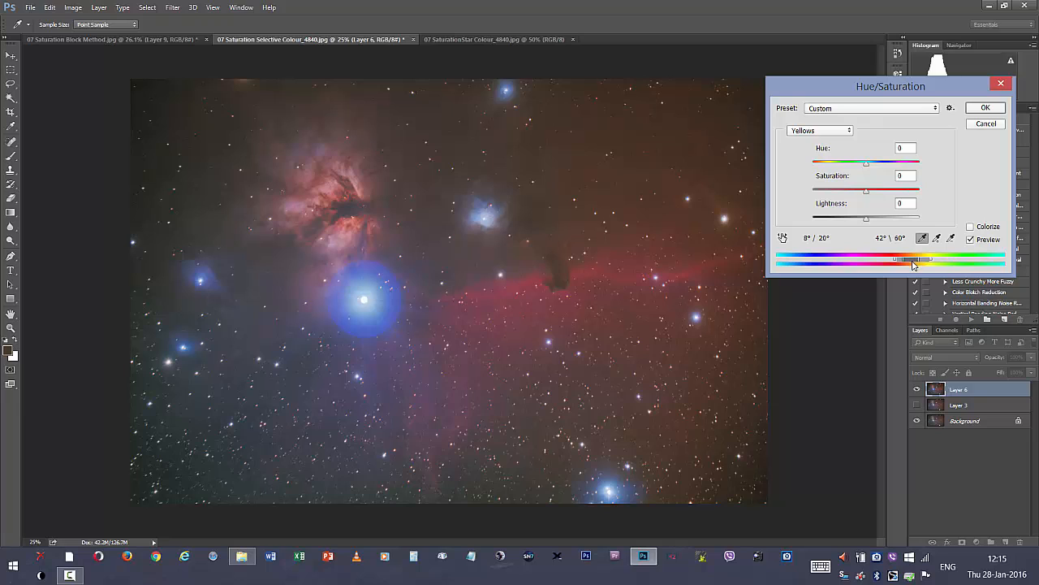
mouse_move(914, 259)
mouse_down()
mouse_move(936, 263)
mouse_move(927, 262)
mouse_up()
drag(867, 192, 885, 202)
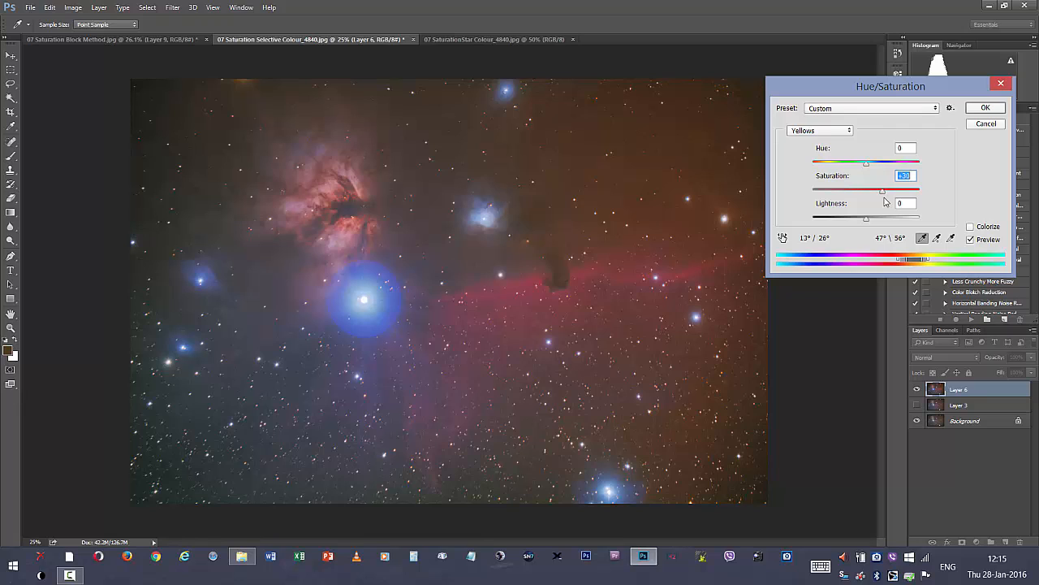
click(970, 240)
click(970, 240)
click(970, 240)
Try the adjustment on the Greens range at 91°/104° and 125°\134° with saturation +62, comparing it with the preview
click(590, 176)
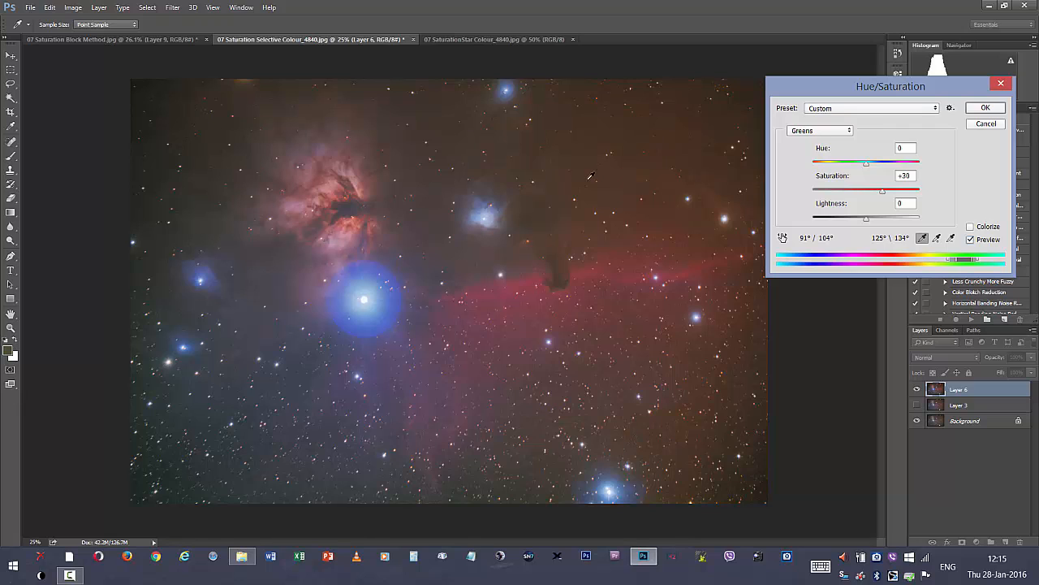
click(970, 239)
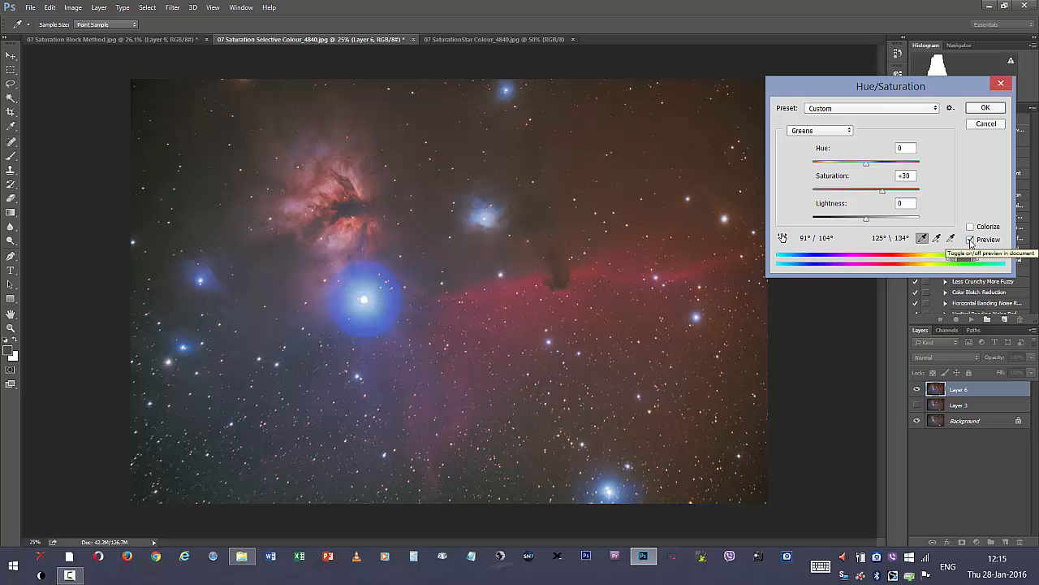
click(970, 240)
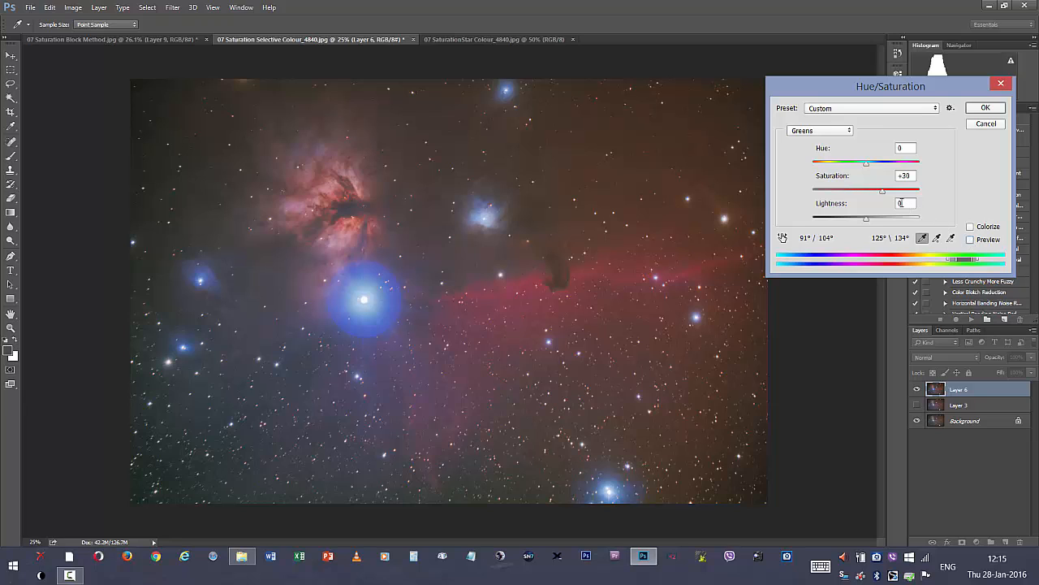
drag(883, 196, 900, 195)
click(972, 241)
click(974, 243)
Move the colour range back to Yellows at 12°/25° and 46°\55°, set saturation to +30 and apply the Hue/Saturation adjustment
drag(966, 262, 913, 269)
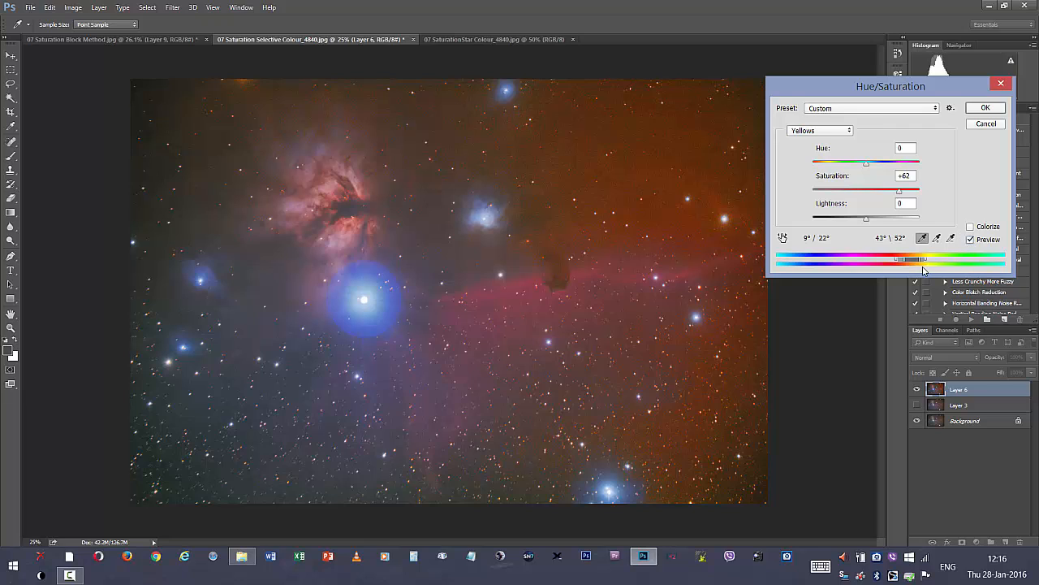
drag(913, 260, 914, 260)
click(970, 239)
click(970, 239)
drag(898, 195, 885, 198)
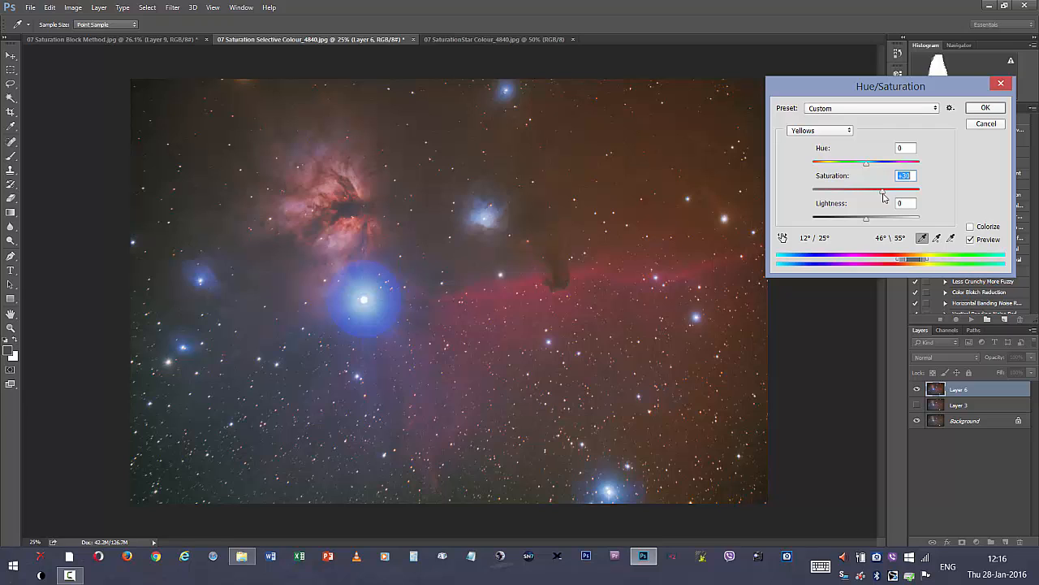
click(971, 239)
click(971, 239)
click(986, 108)
key(c)
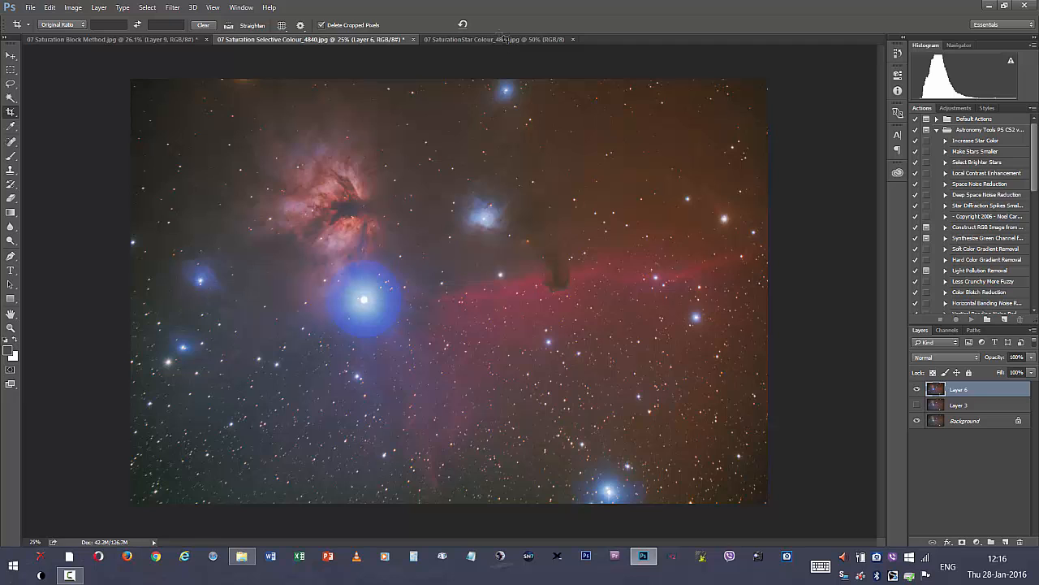
Switch to the 07 SaturationStar Colour image, fit it to the window and select the Increase Star Color action in Astronomy Tools
click(500, 38)
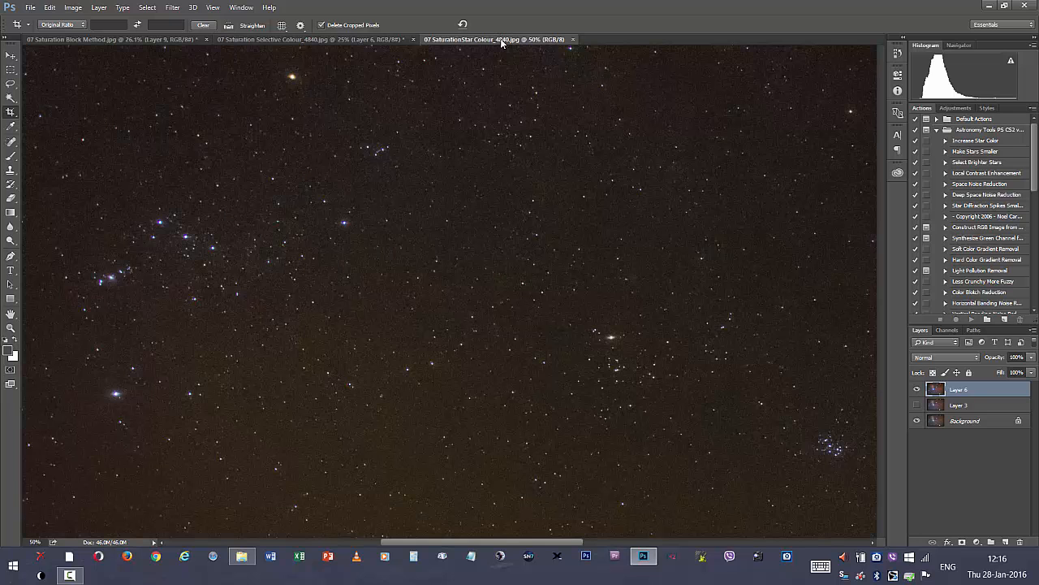
double_click(14, 316)
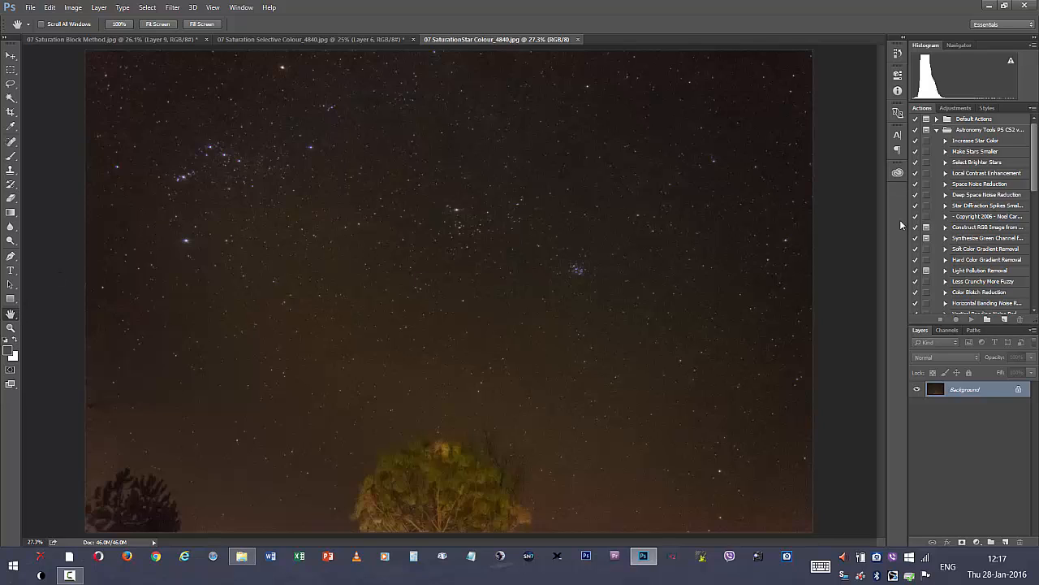
click(936, 130)
click(936, 130)
click(969, 146)
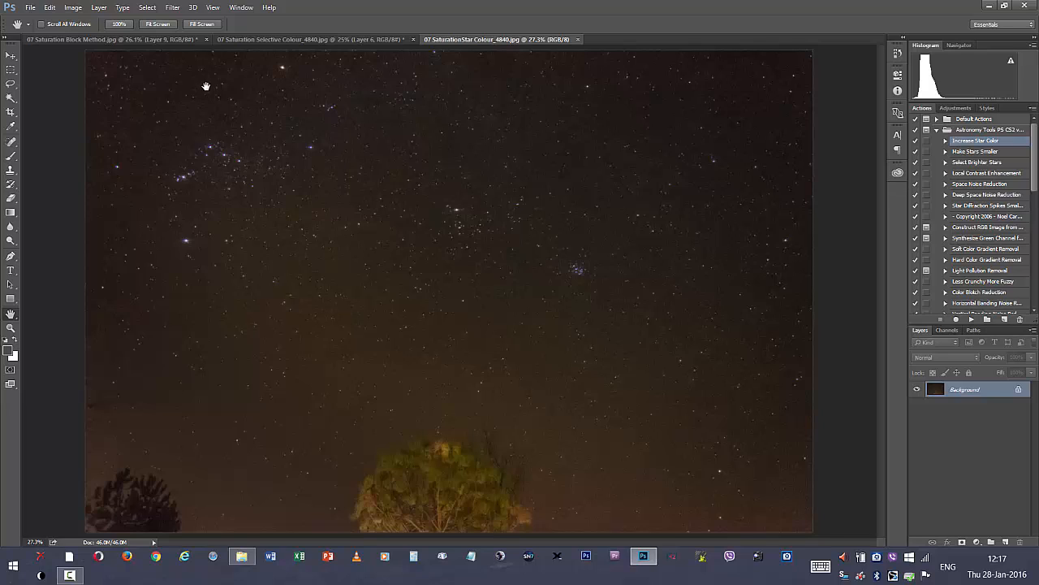
Select the image's highlights with Color Range, using fuzziness 20% and range 190
click(149, 10)
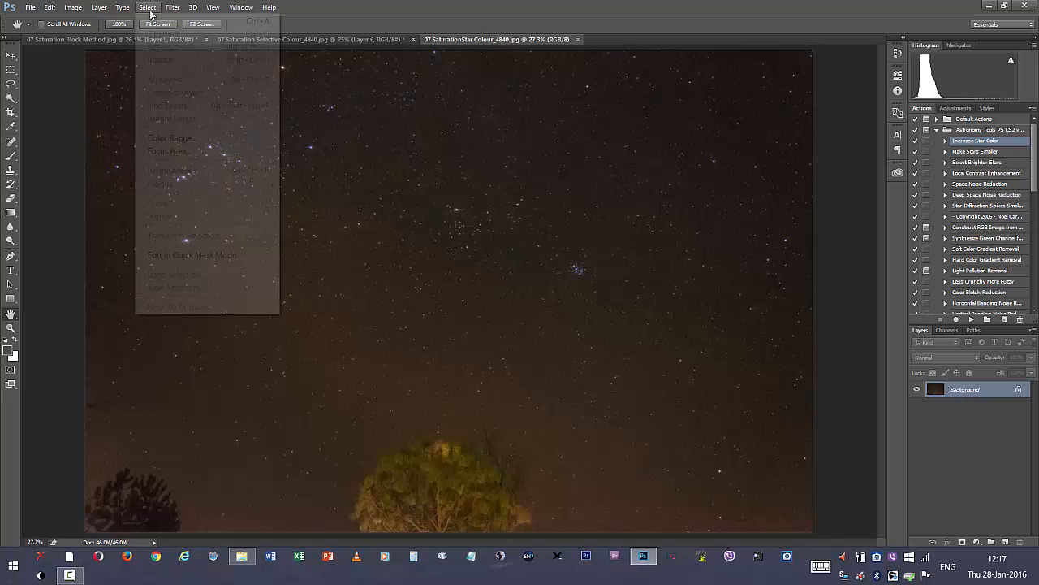
click(182, 139)
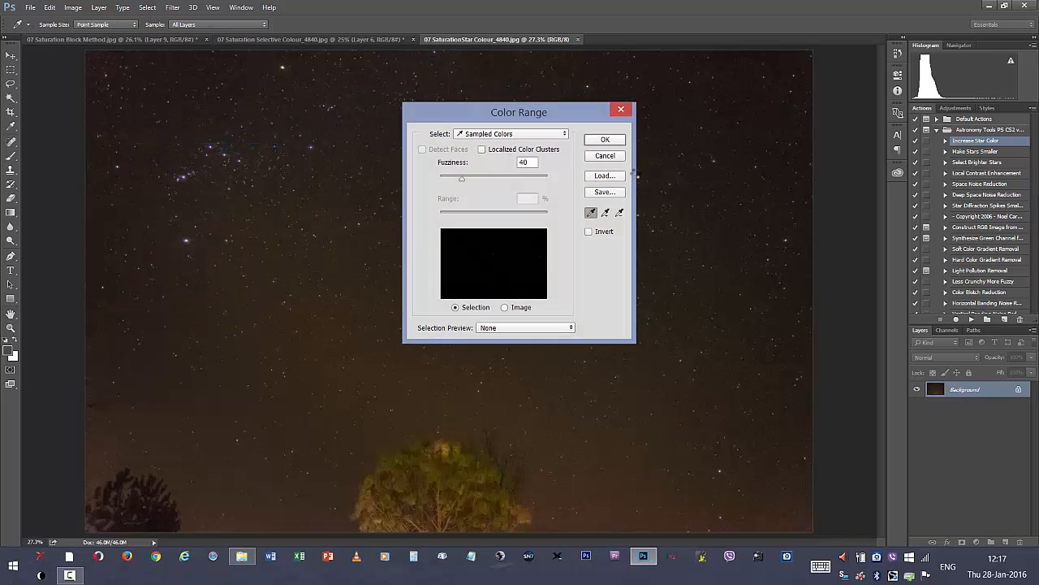
click(493, 137)
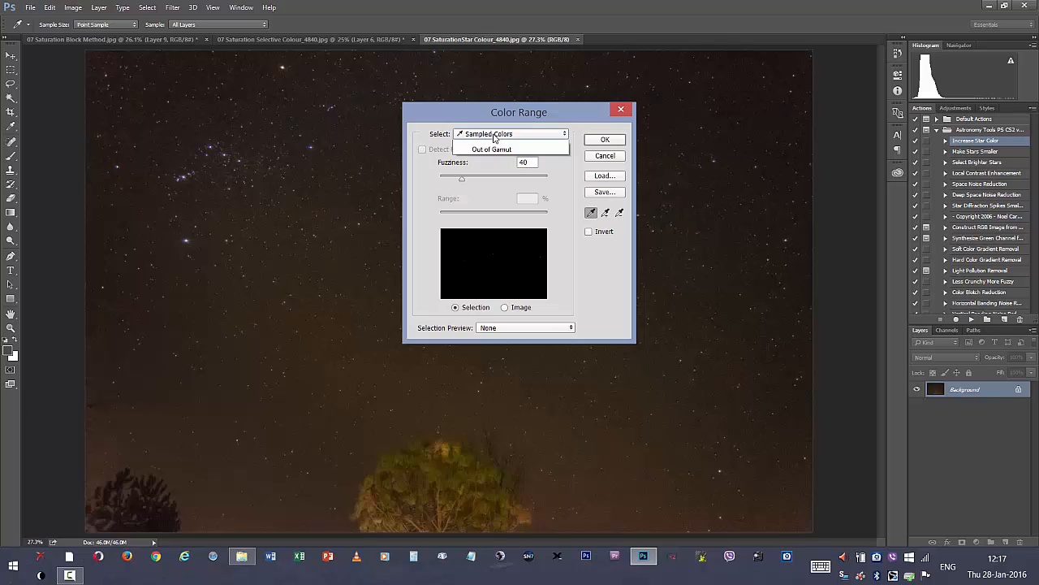
click(478, 239)
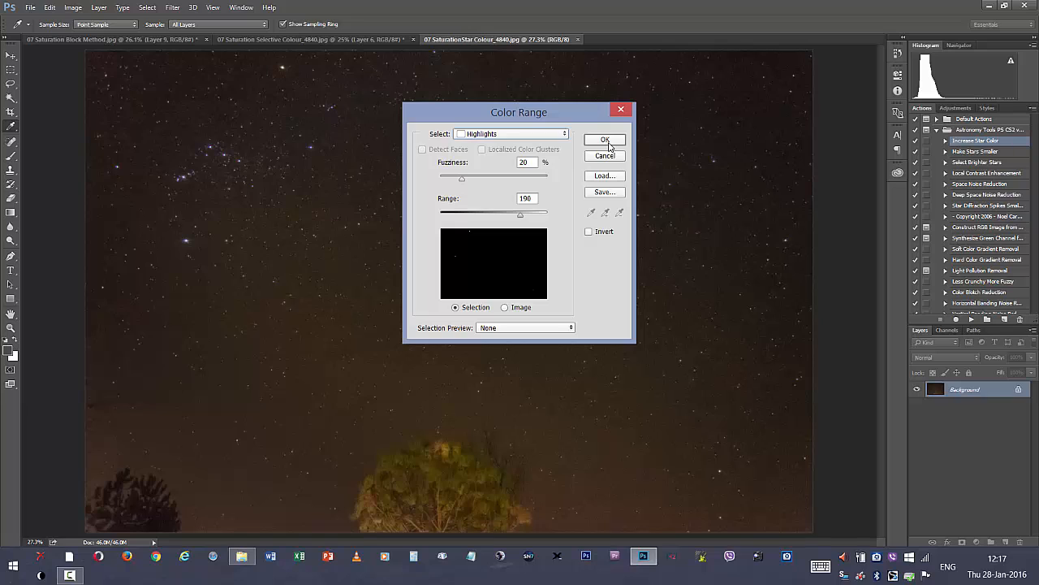
click(605, 141)
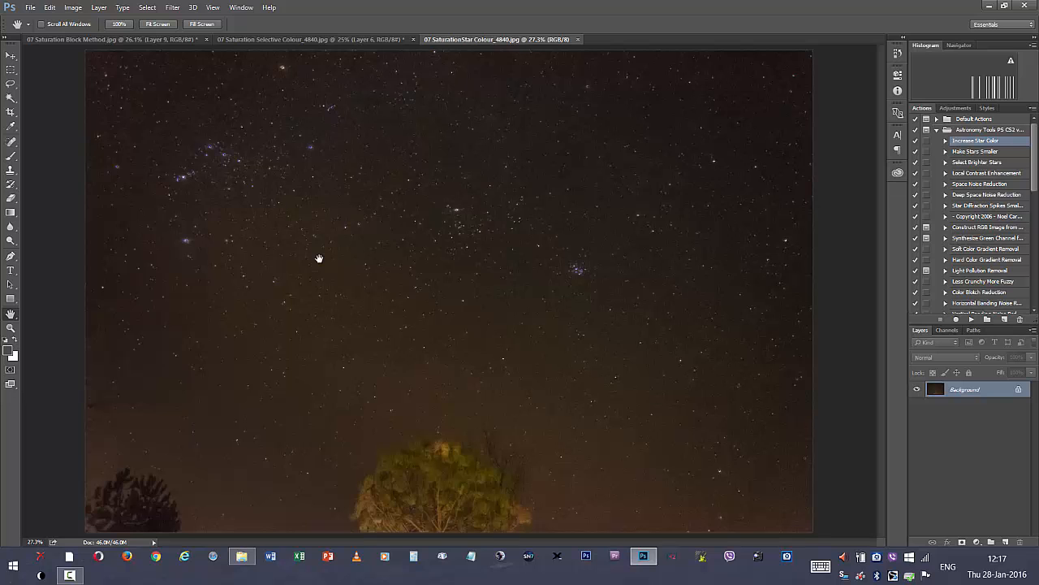
Inspect the selected stars at 100% and expand the star selection by 3 pixels
double_click(11, 329)
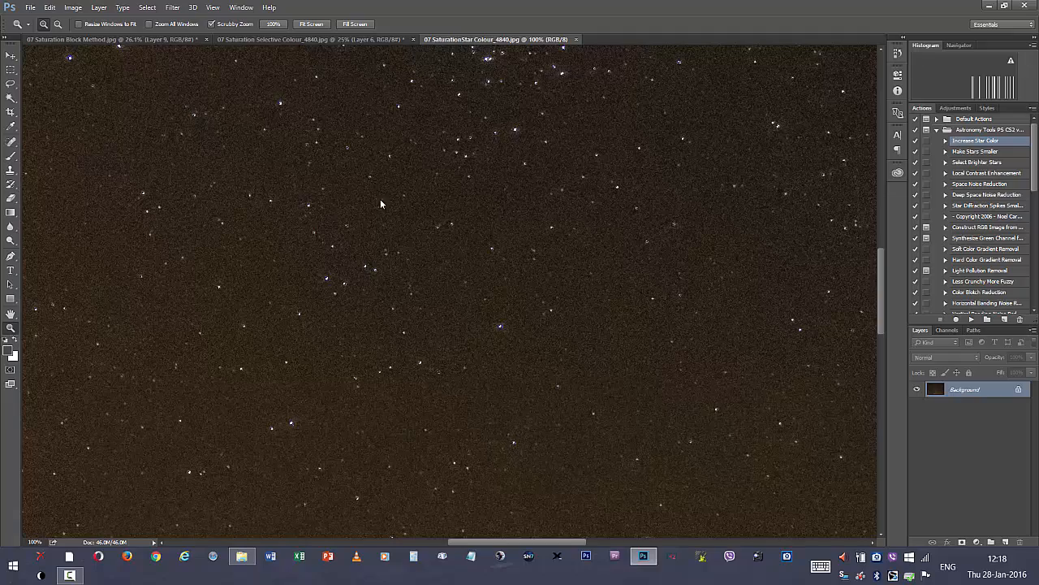
click(11, 314)
drag(307, 174, 403, 149)
drag(539, 153, 176, 415)
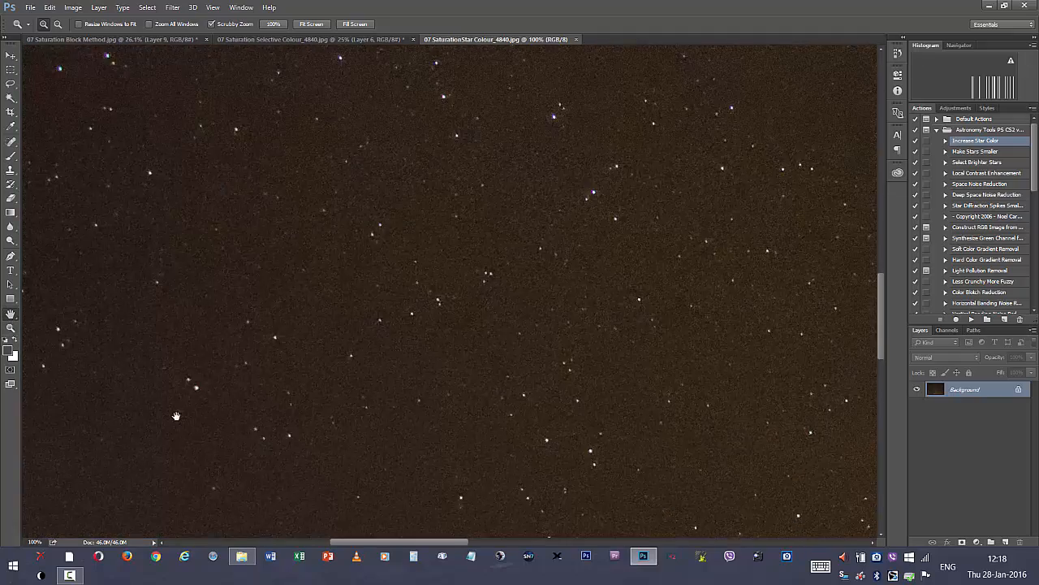
drag(464, 141, 527, 490)
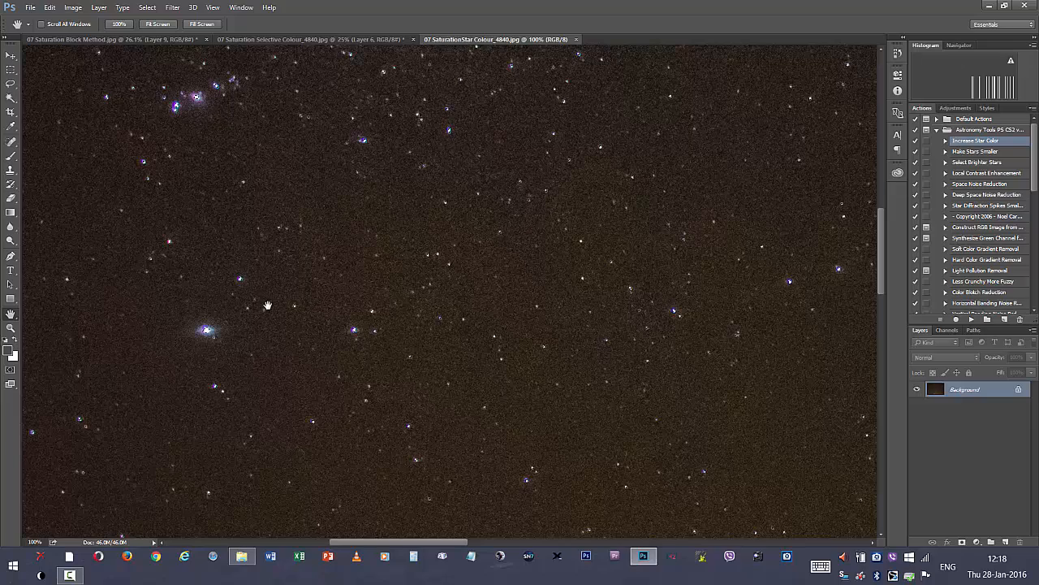
drag(476, 160, 477, 401)
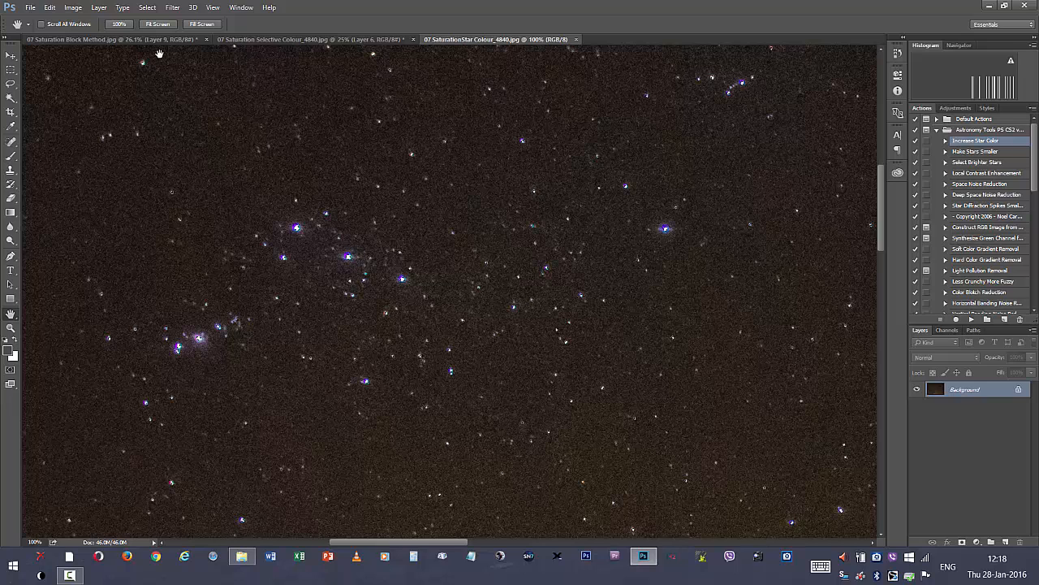
click(147, 7)
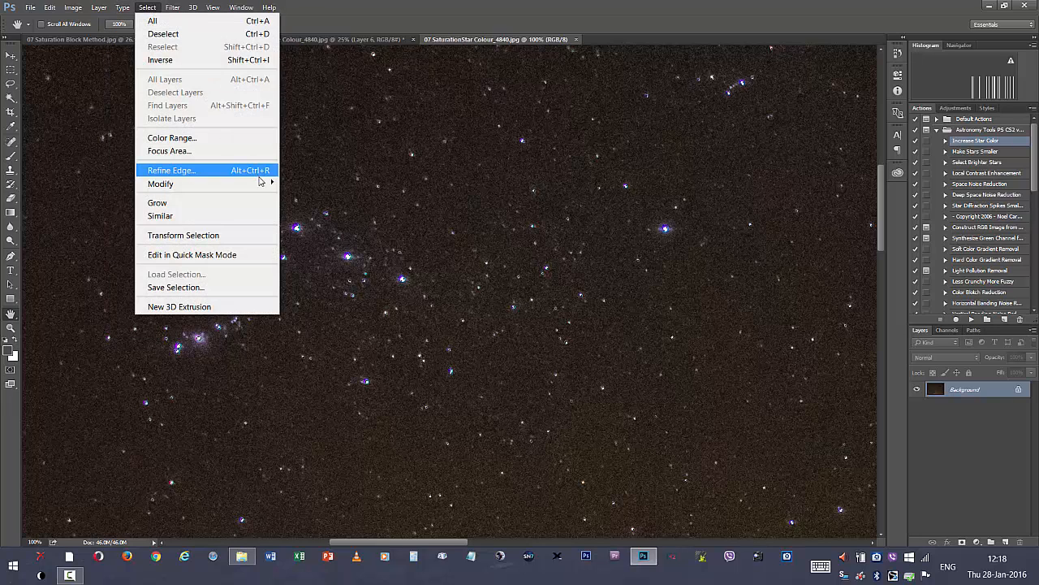
mouse_move(268, 189)
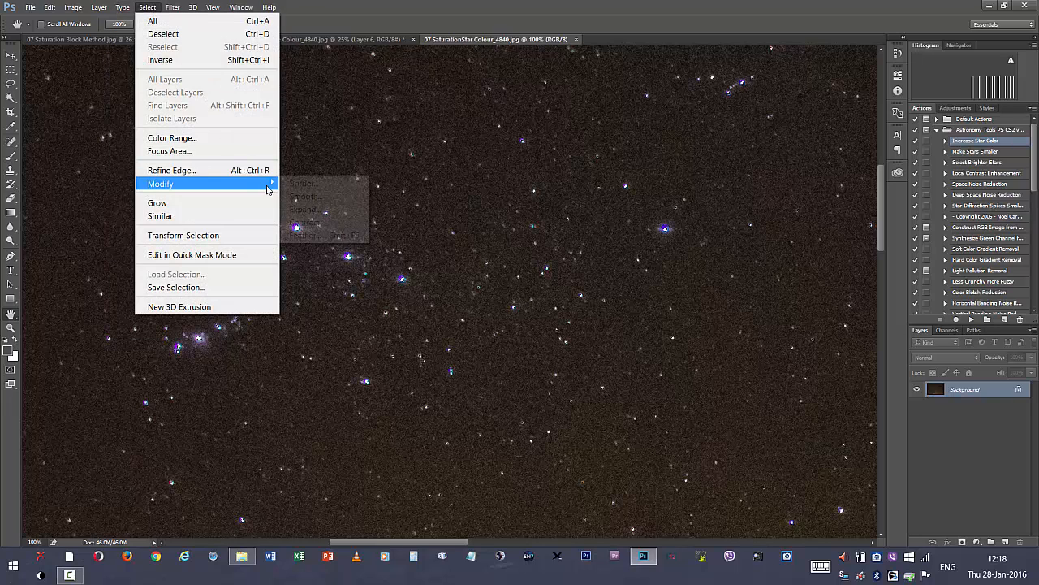
click(314, 209)
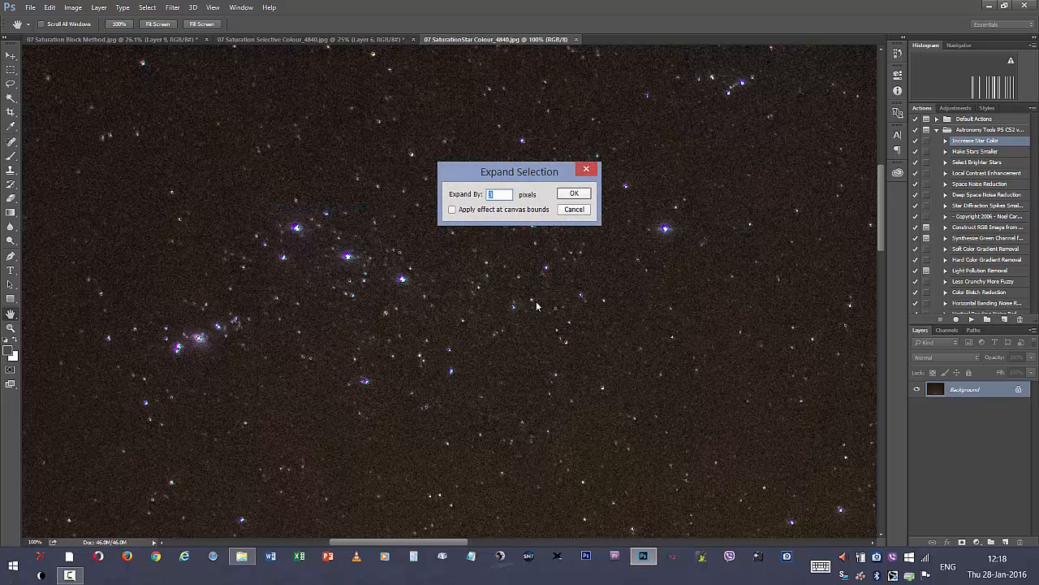
click(573, 193)
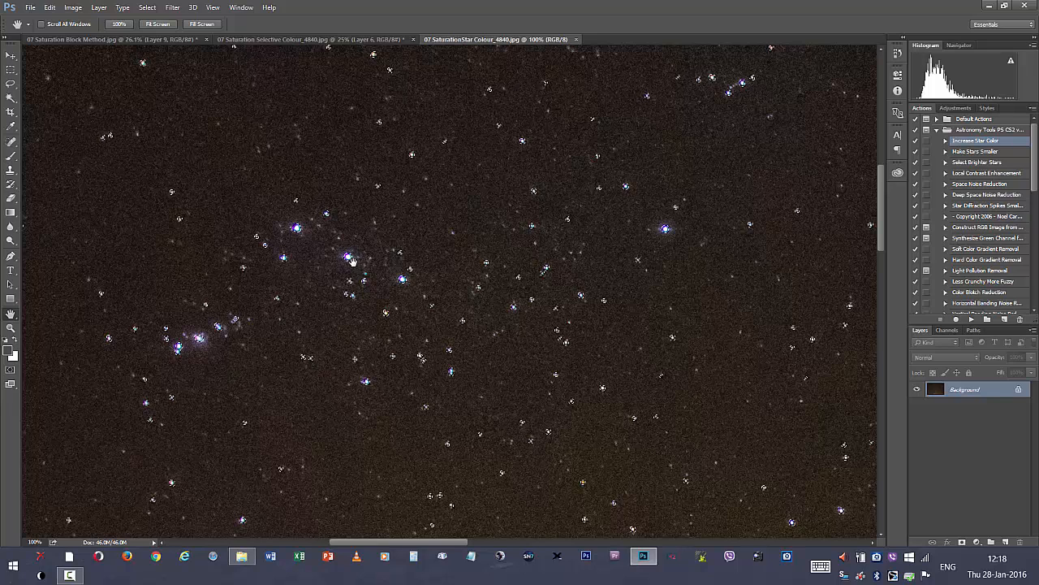
Check the expanded selection around the Orion stars up close and feather it, keeping the offered radius
click(10, 327)
drag(338, 277, 365, 207)
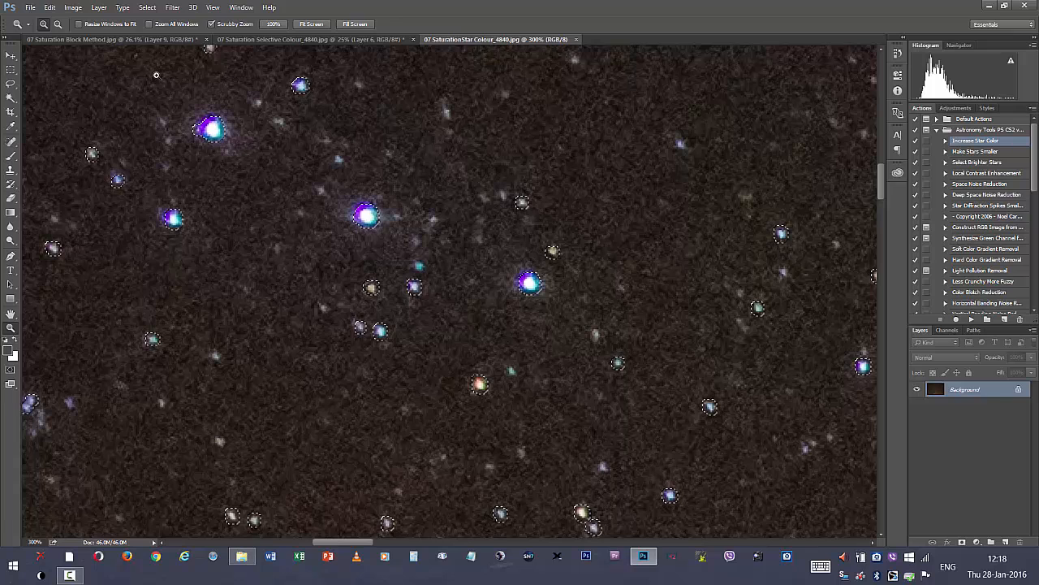
click(147, 7)
mouse_move(246, 184)
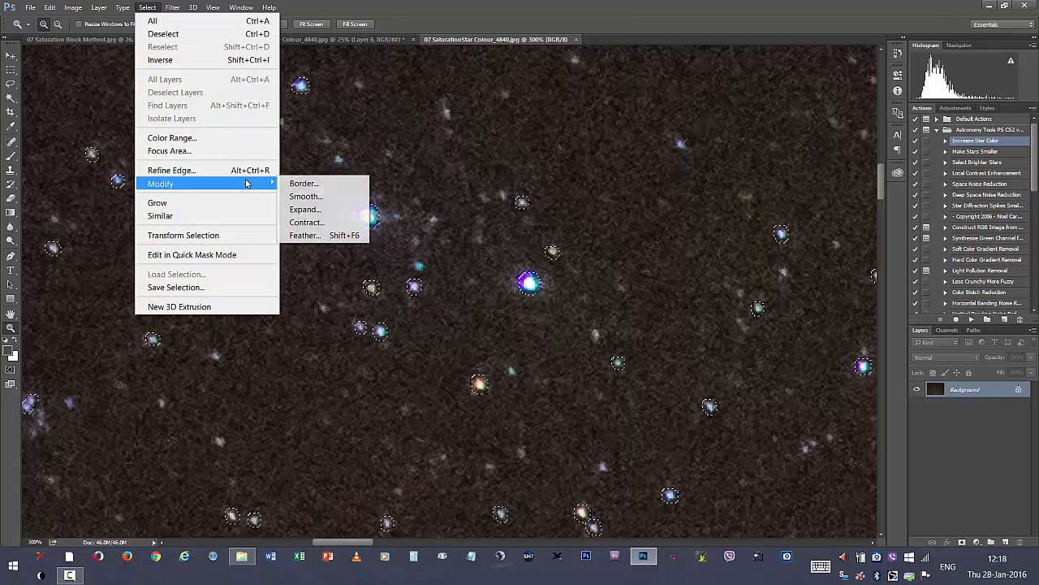
click(314, 235)
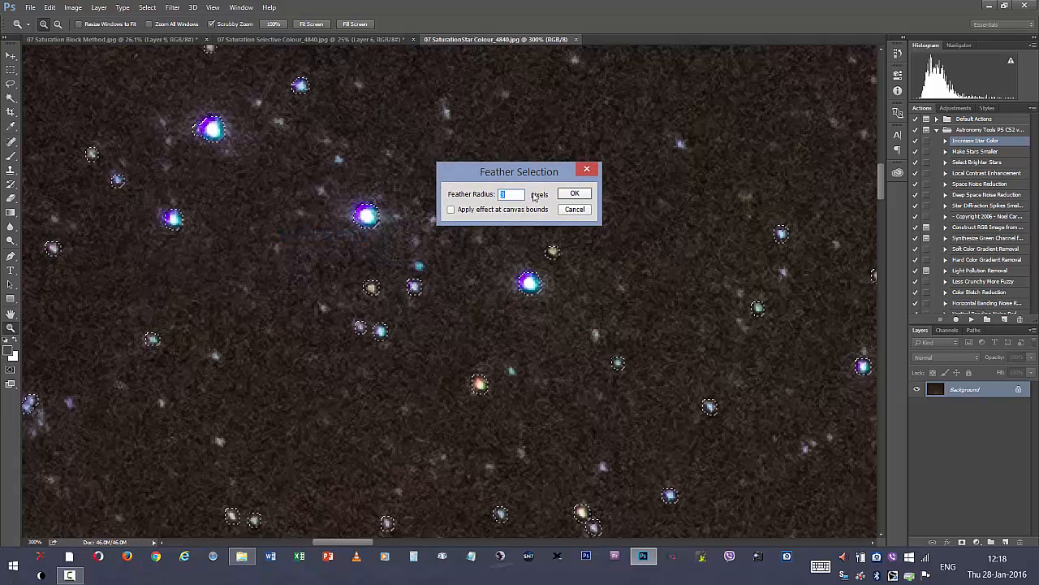
click(576, 196)
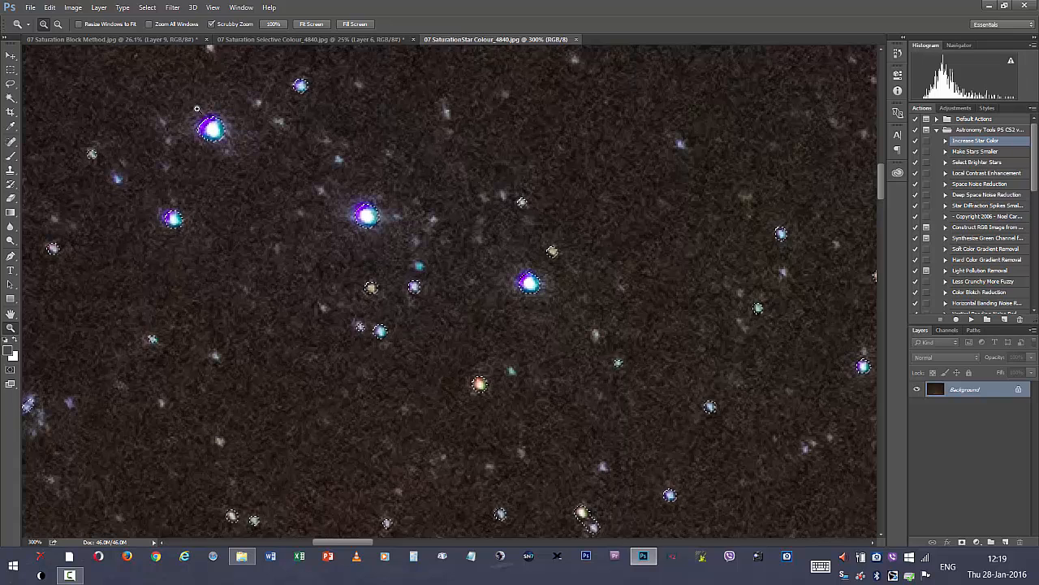
Apply a Gaussian Blur with a 3-pixel radius to the feathered star selection
click(166, 9)
mouse_move(277, 161)
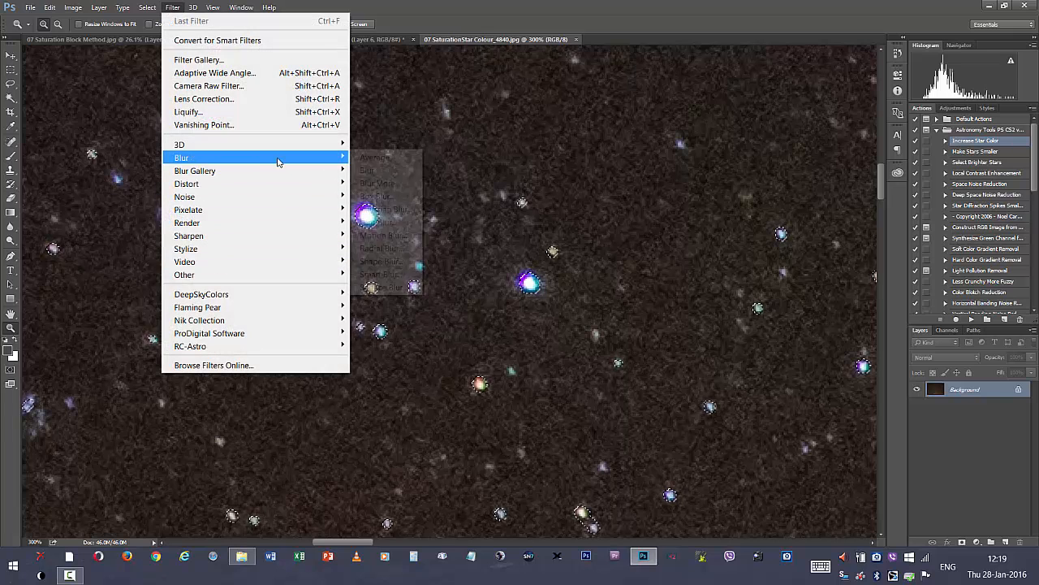
click(375, 209)
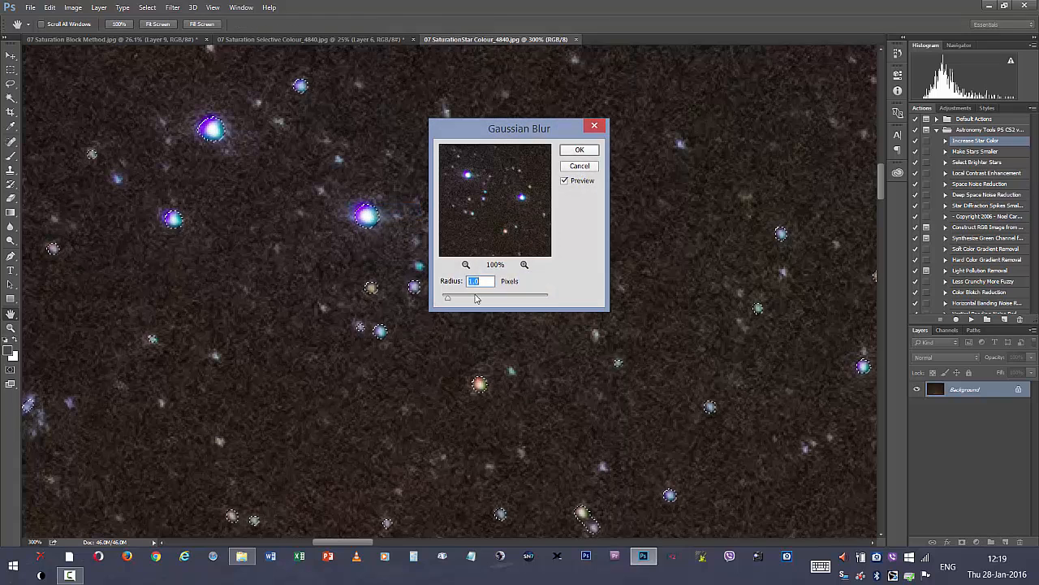
text(3)
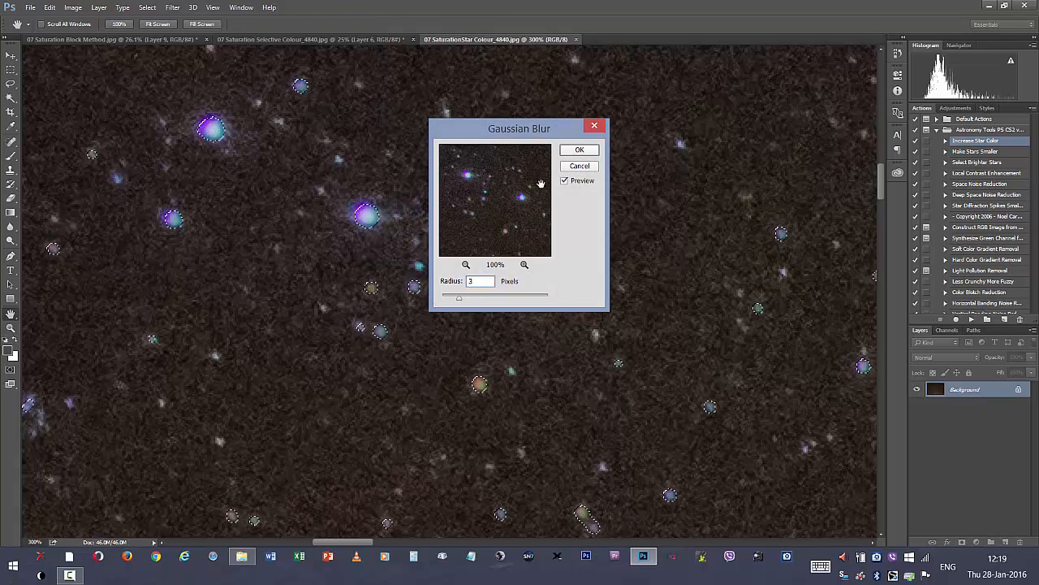
click(581, 151)
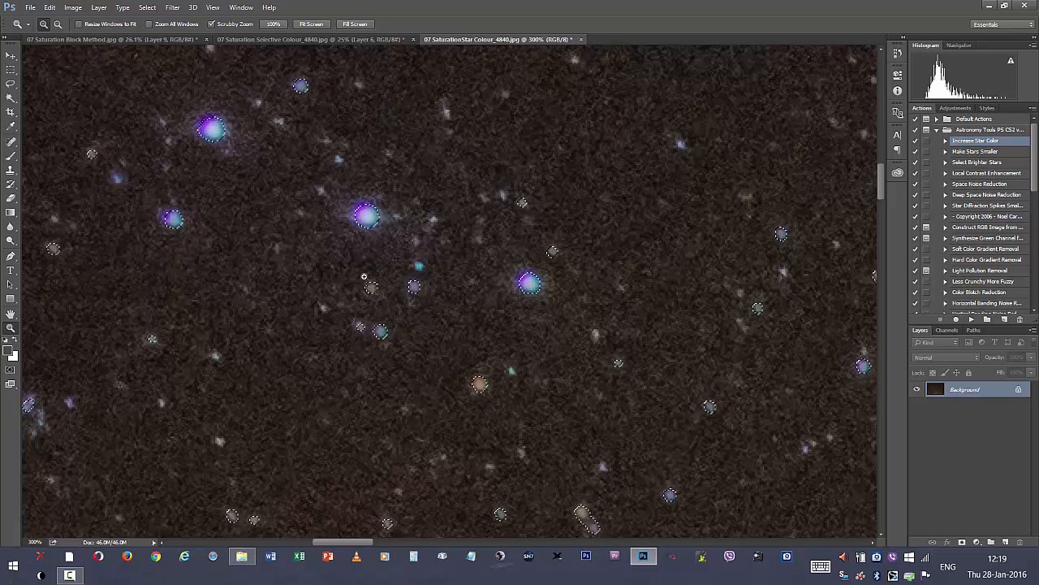
Raise the selected stars' Master saturation to +50 with Hue/Saturation, check the preview, apply it and deselect
double_click(11, 315)
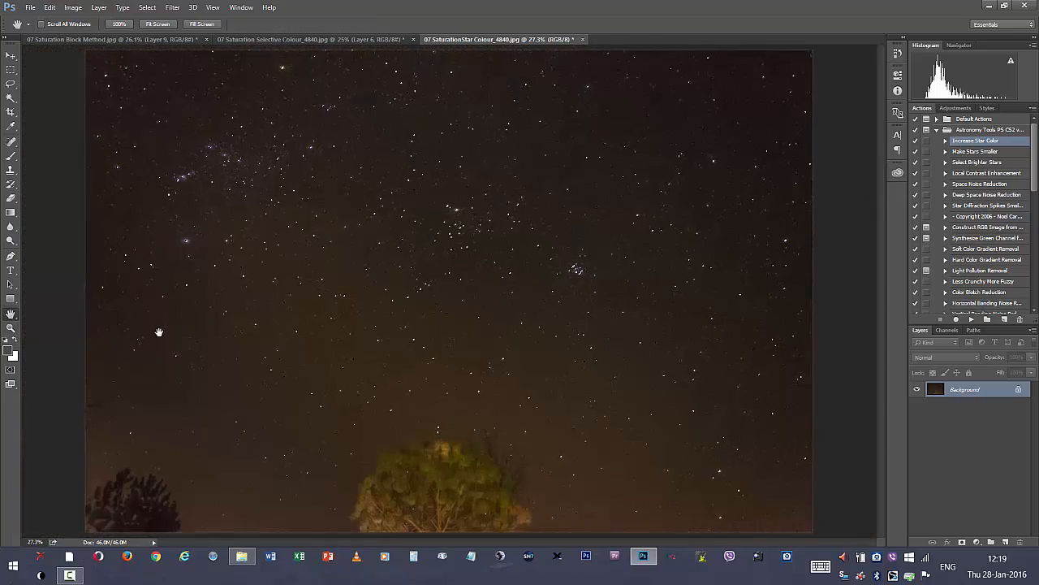
double_click(10, 327)
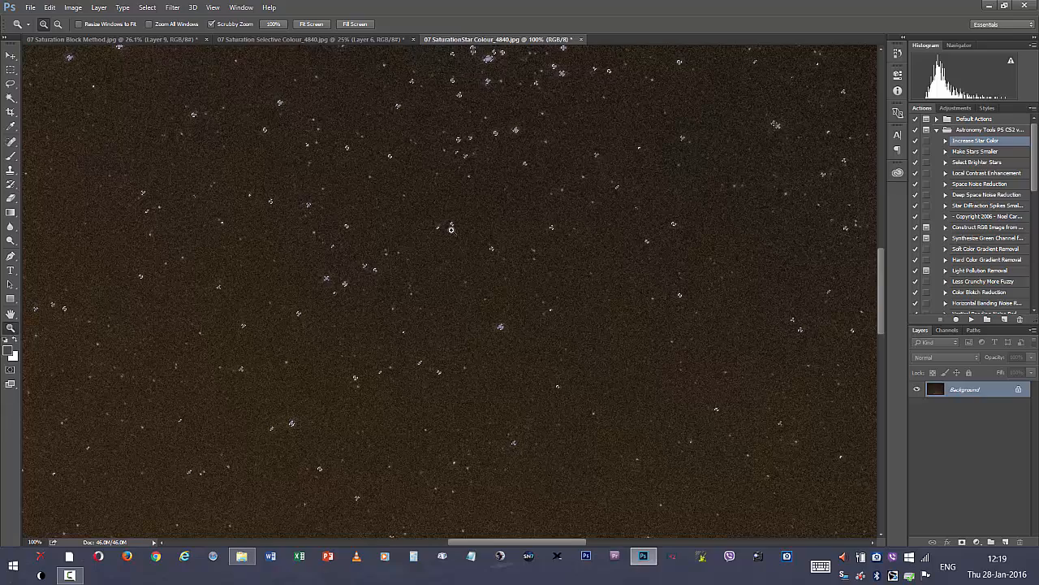
key(h)
drag(470, 123, 466, 443)
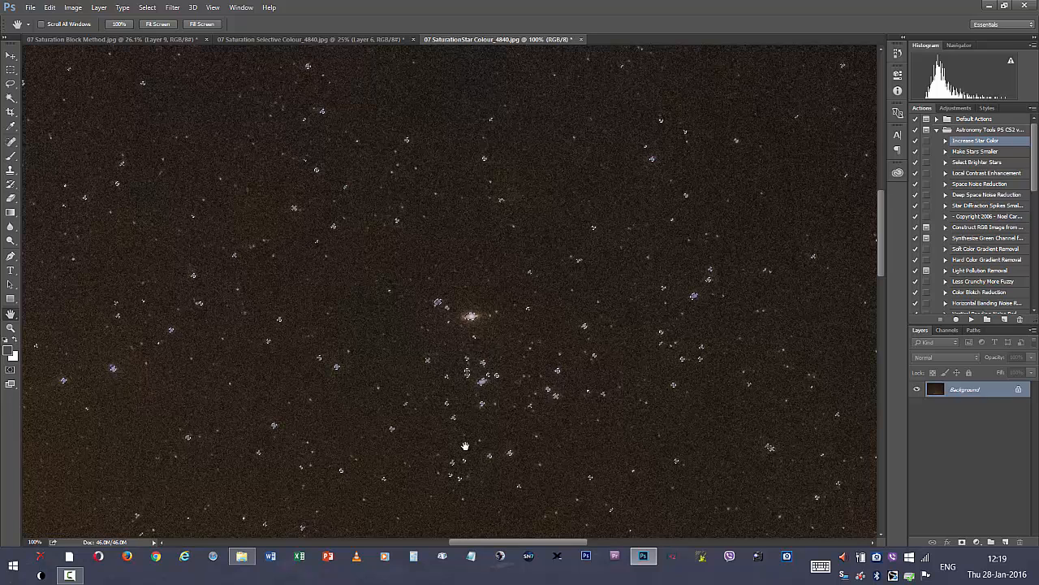
key(ctrl+u)
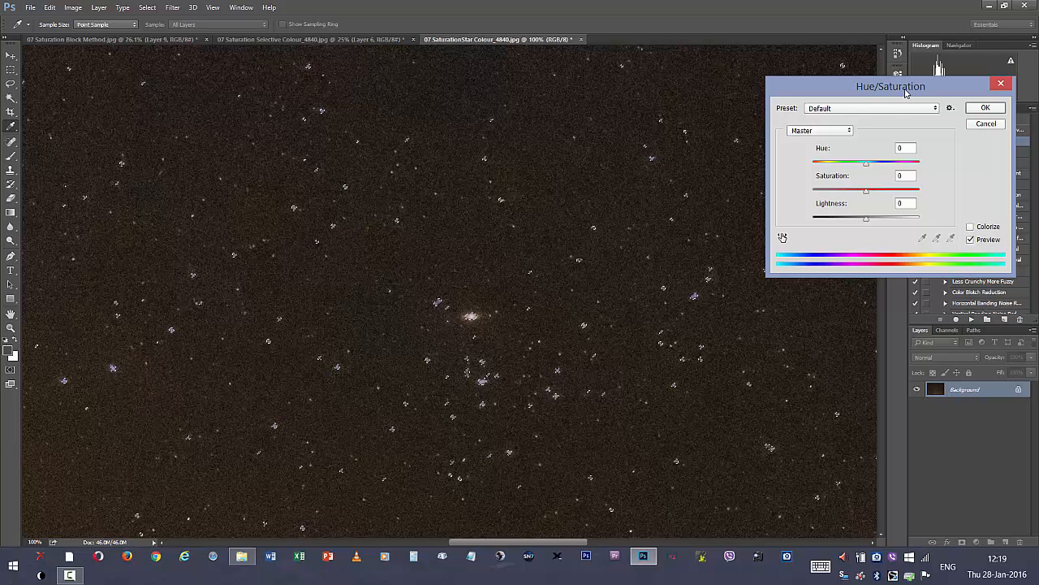
drag(866, 192, 891, 195)
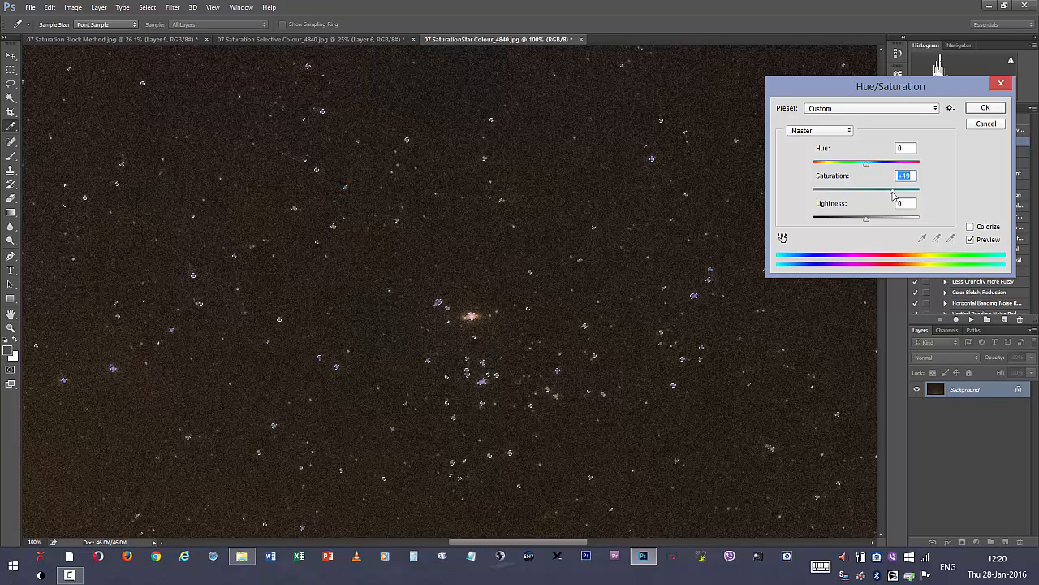
drag(892, 192, 893, 192)
click(971, 242)
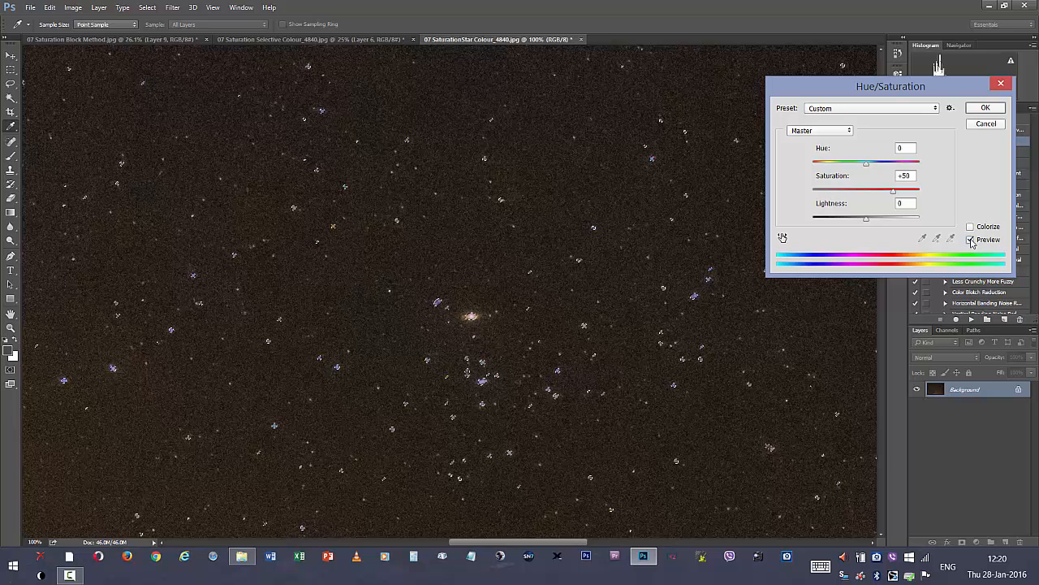
click(980, 109)
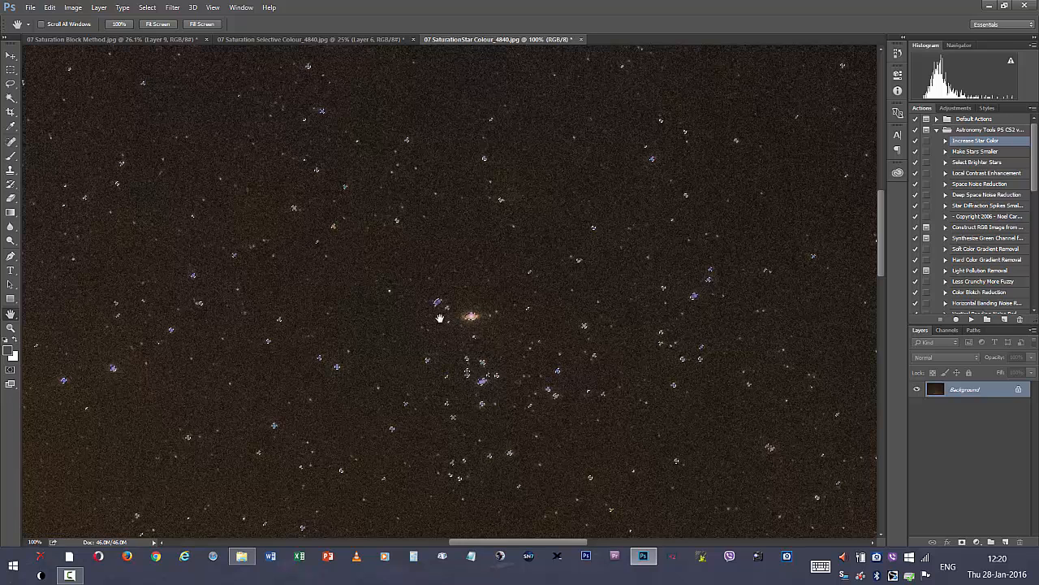
key(ctrl+d)
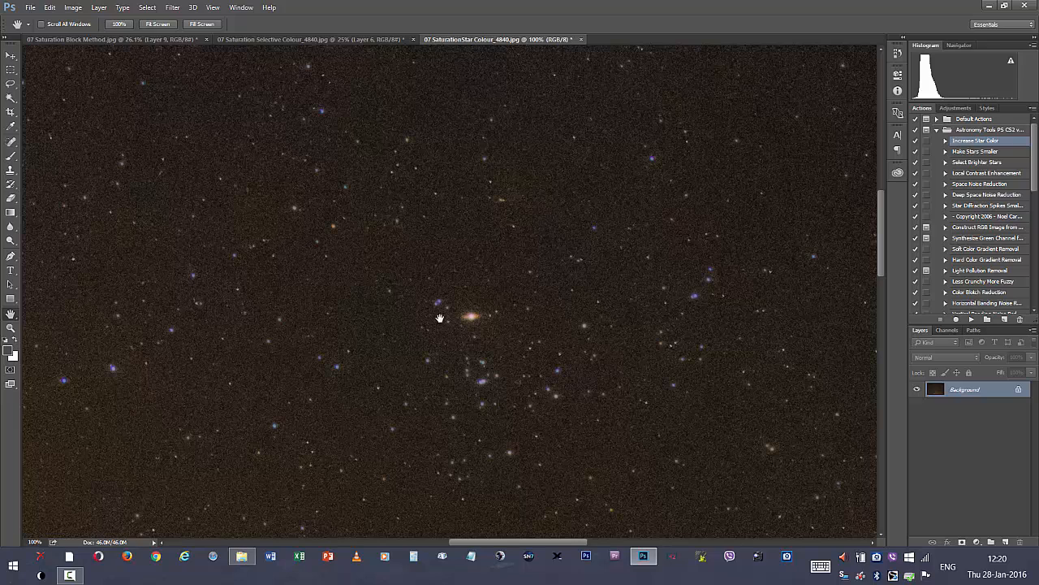
Compare the original Open history state with the final Deselect state twice, ending on the final state
click(11, 327)
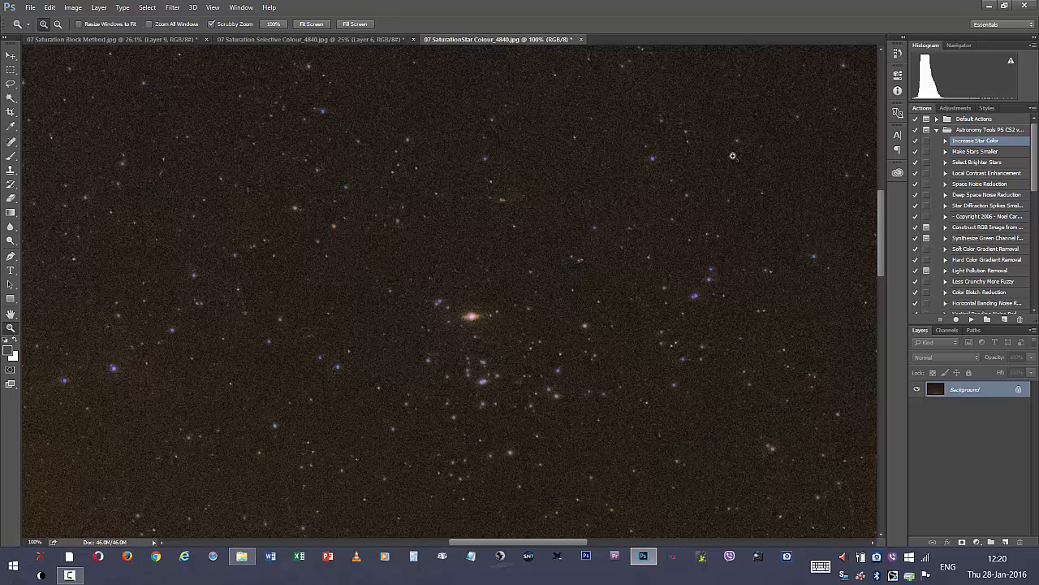
click(897, 53)
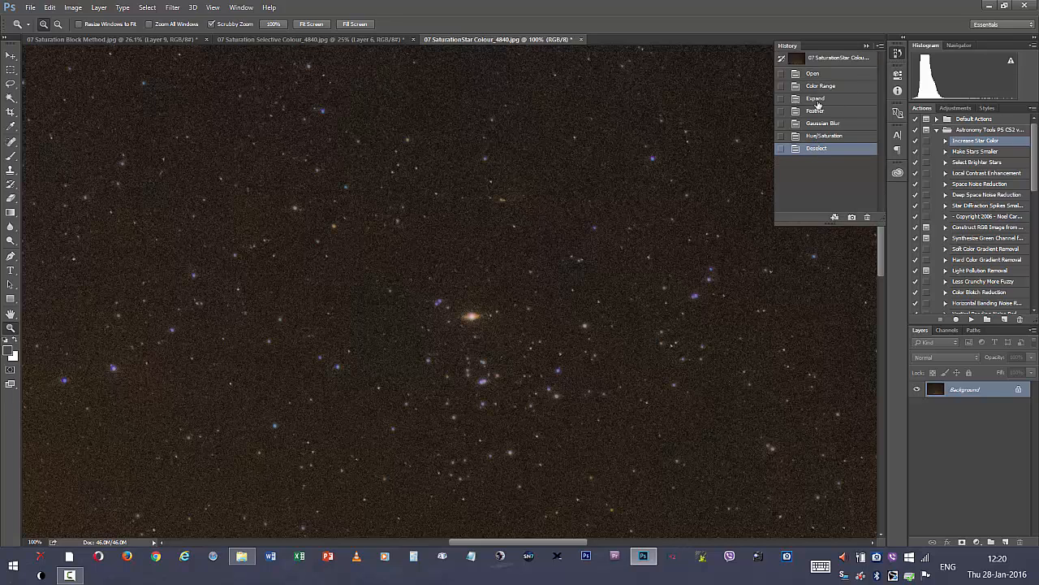
click(813, 75)
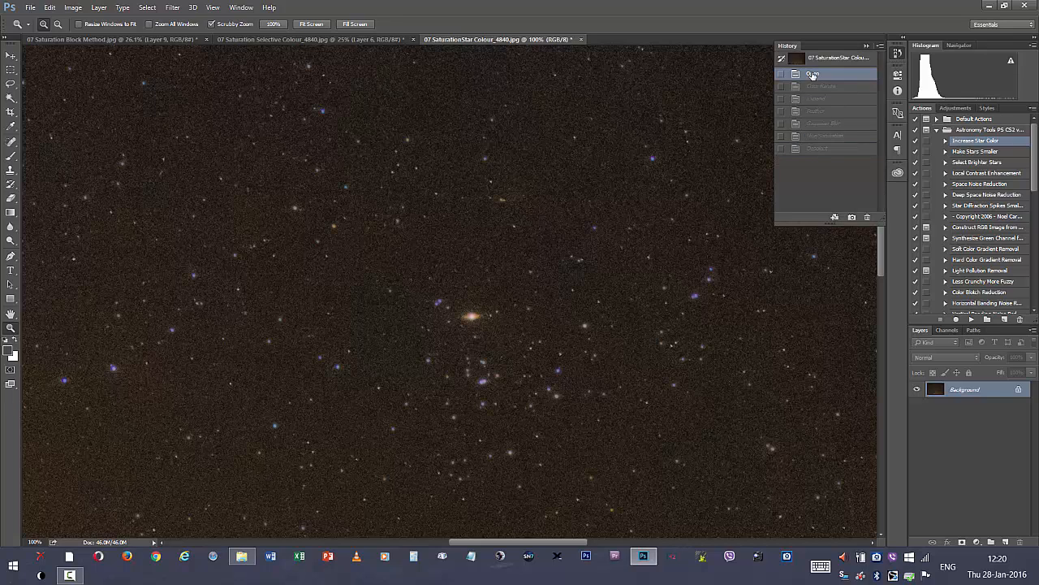
click(817, 151)
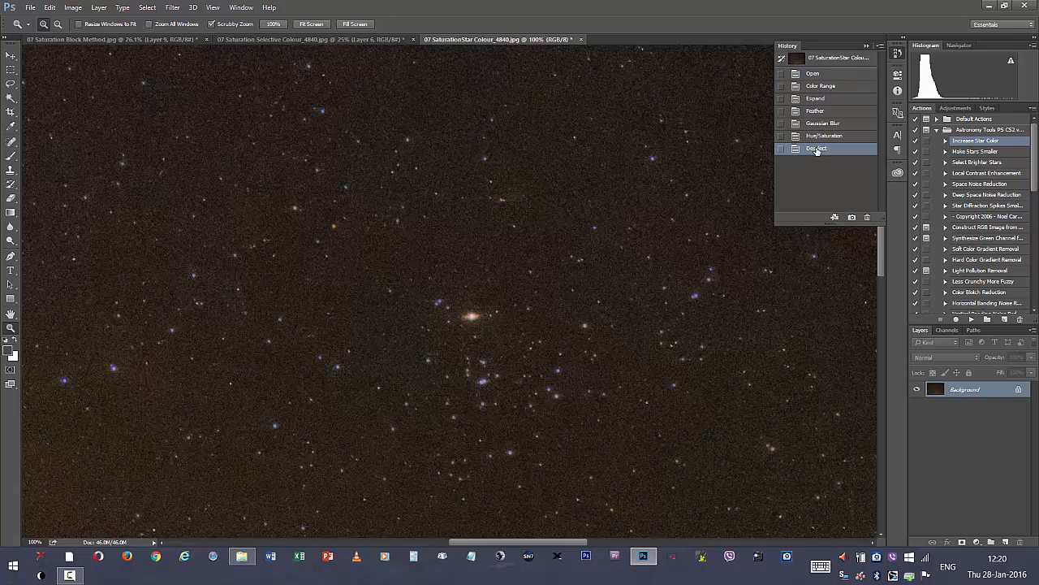
click(817, 77)
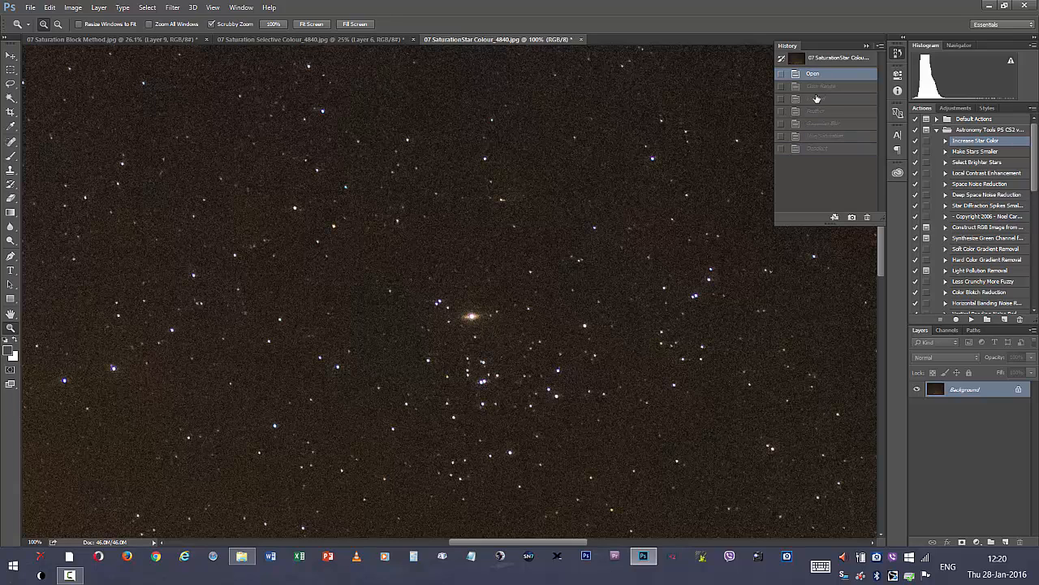
click(816, 149)
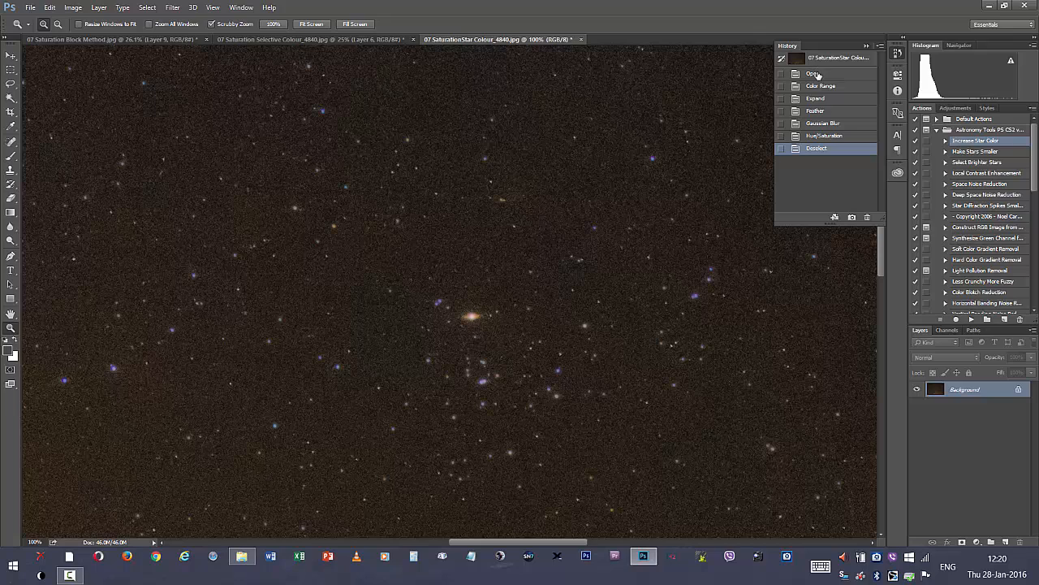
Compare the star colours close up at 100% between the Open and Deselect history states, finishing on Deselect
click(817, 74)
click(813, 150)
click(812, 75)
click(814, 150)
Fit the whole wide-field image in view and repeatedly compare its Open and Deselect history states, finishing on Deselect
double_click(11, 315)
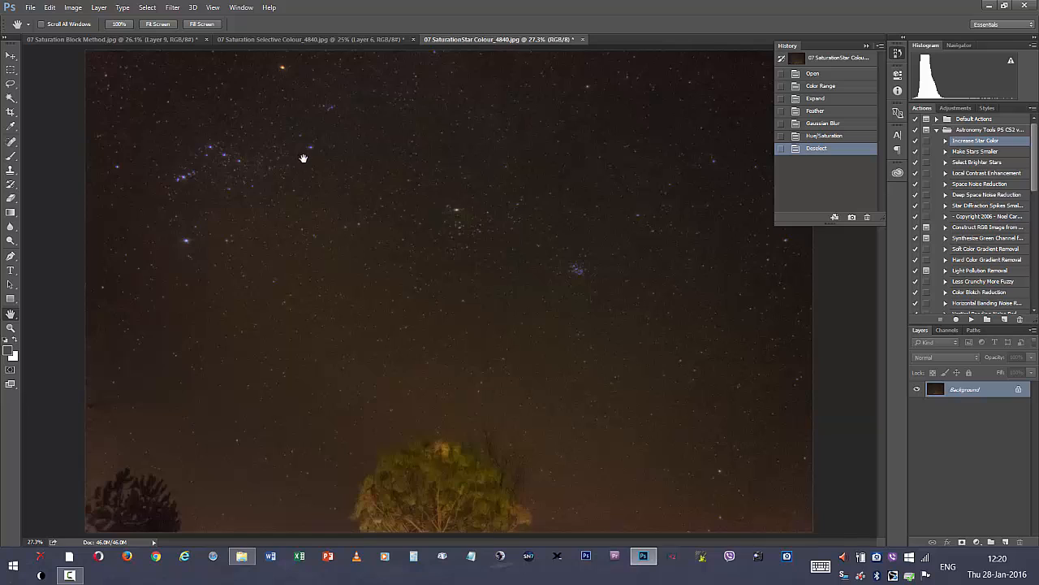
click(812, 73)
click(814, 150)
click(812, 80)
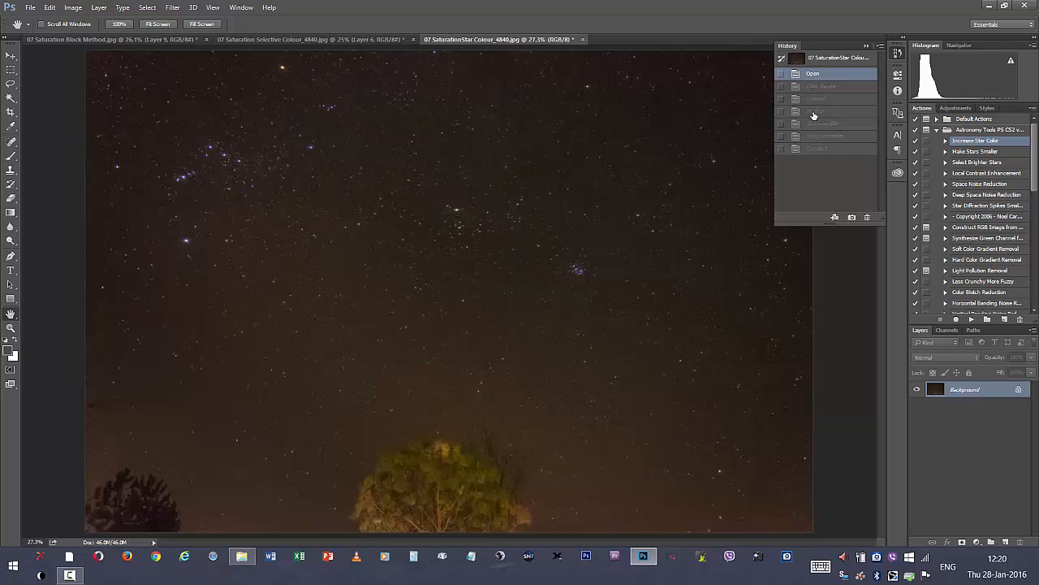
click(815, 149)
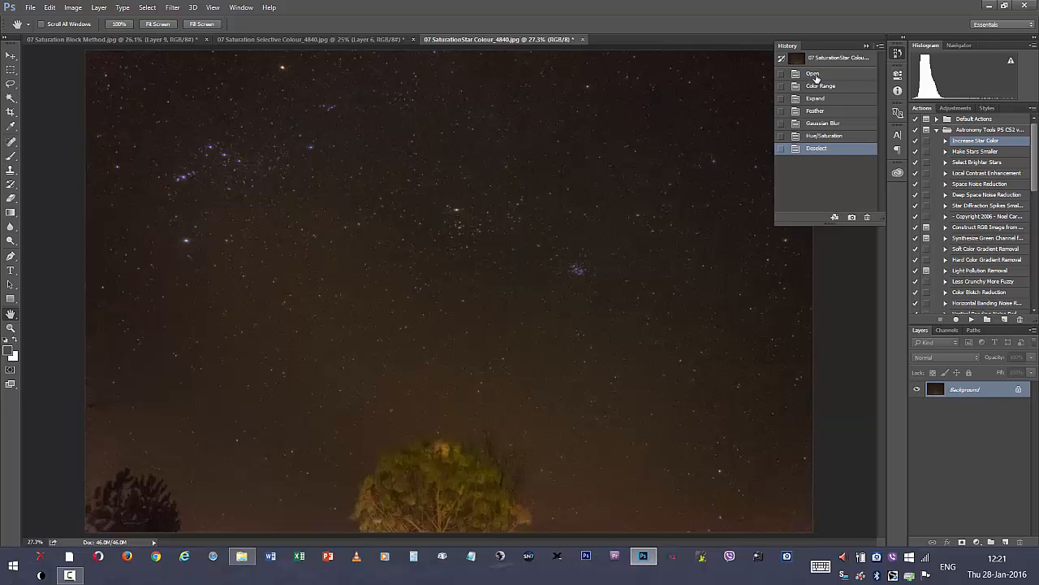
click(814, 74)
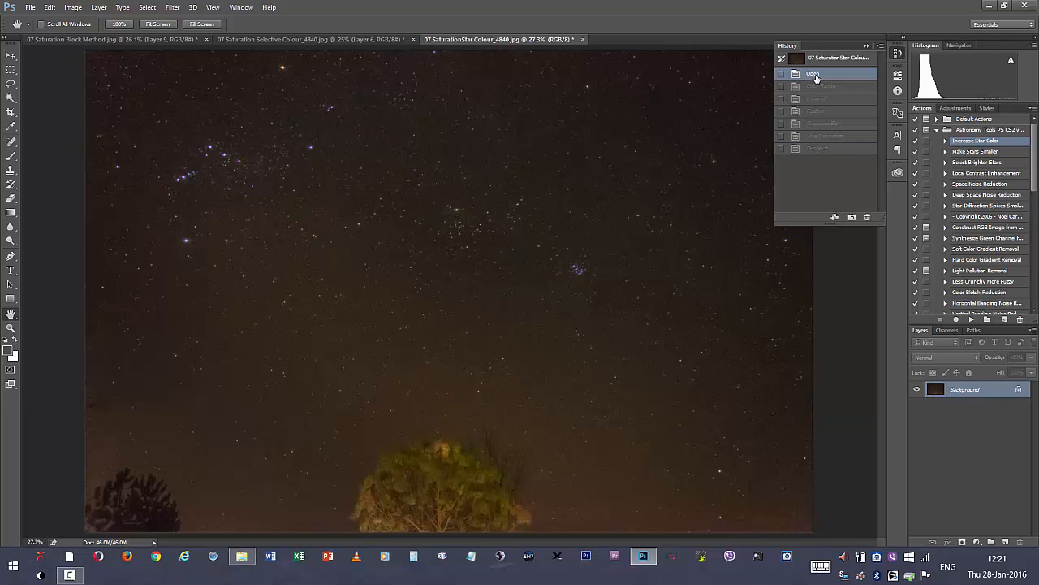
click(811, 149)
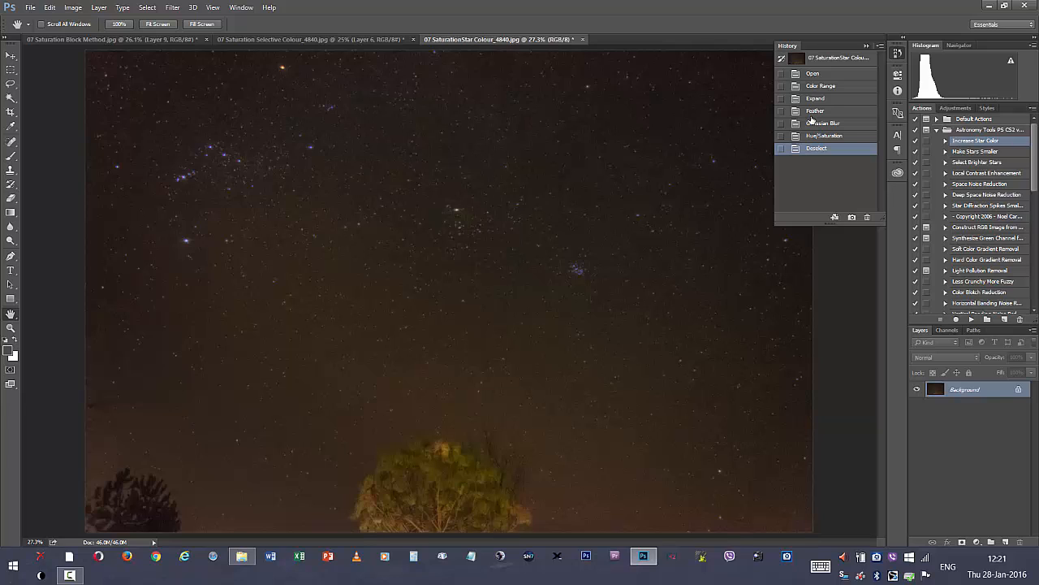
Sharpen the whole wide-field image with Unsharp Mask at an amount of 75%, a radius of 3.0 pixels and a threshold of 0
click(148, 7)
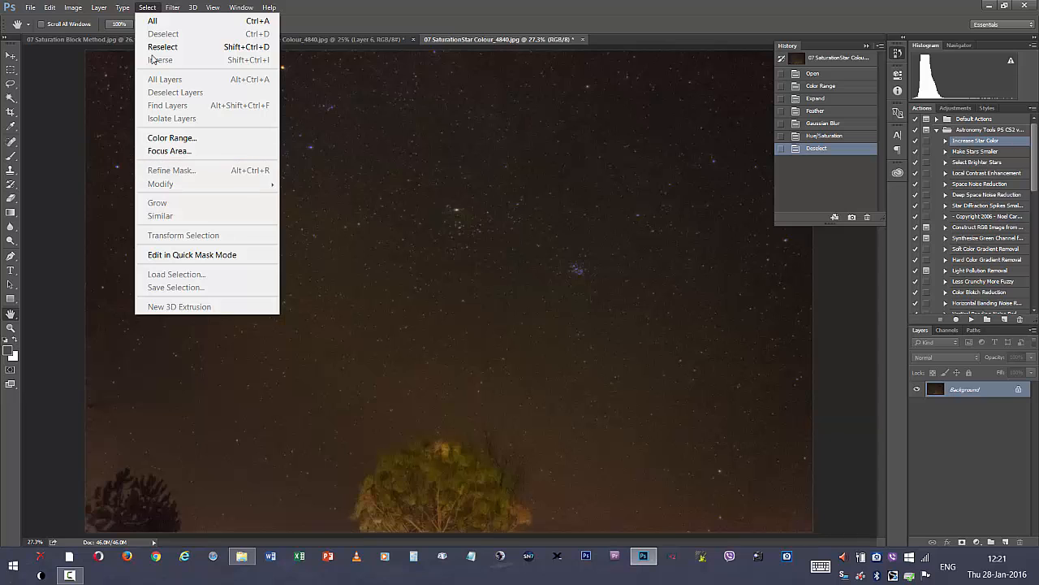
mouse_move(181, 12)
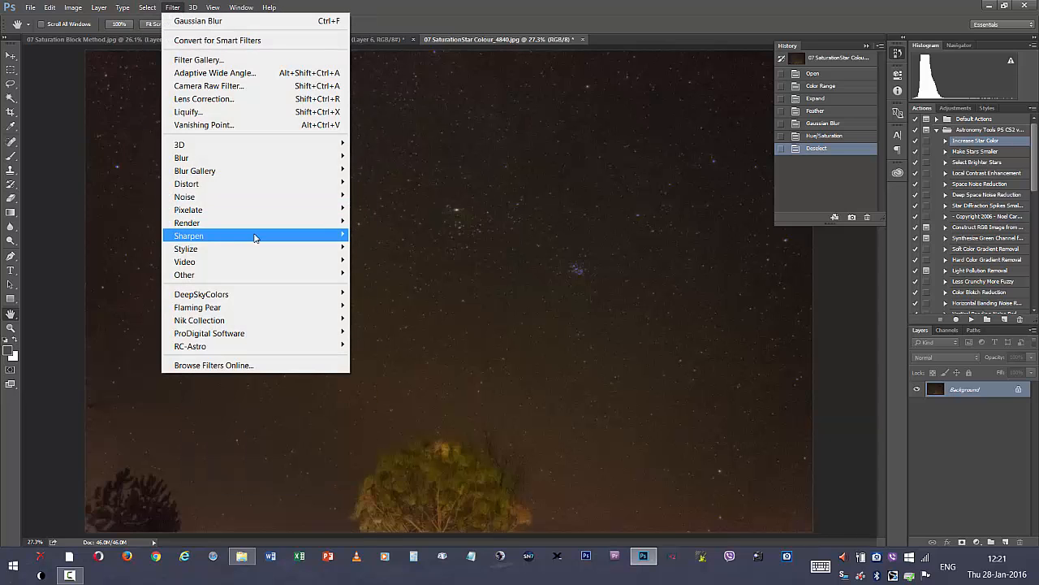
mouse_move(288, 233)
click(370, 300)
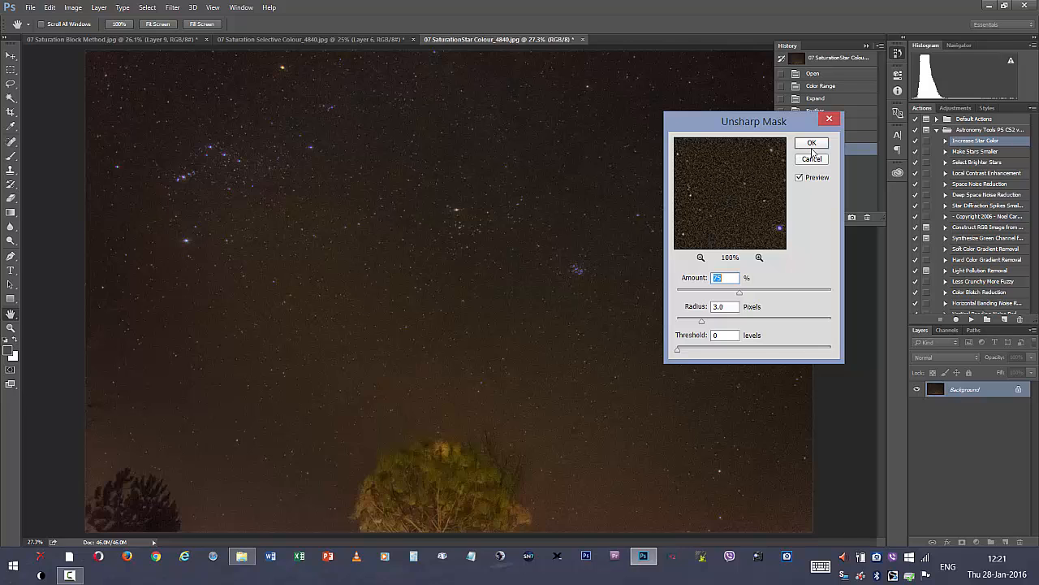
click(812, 144)
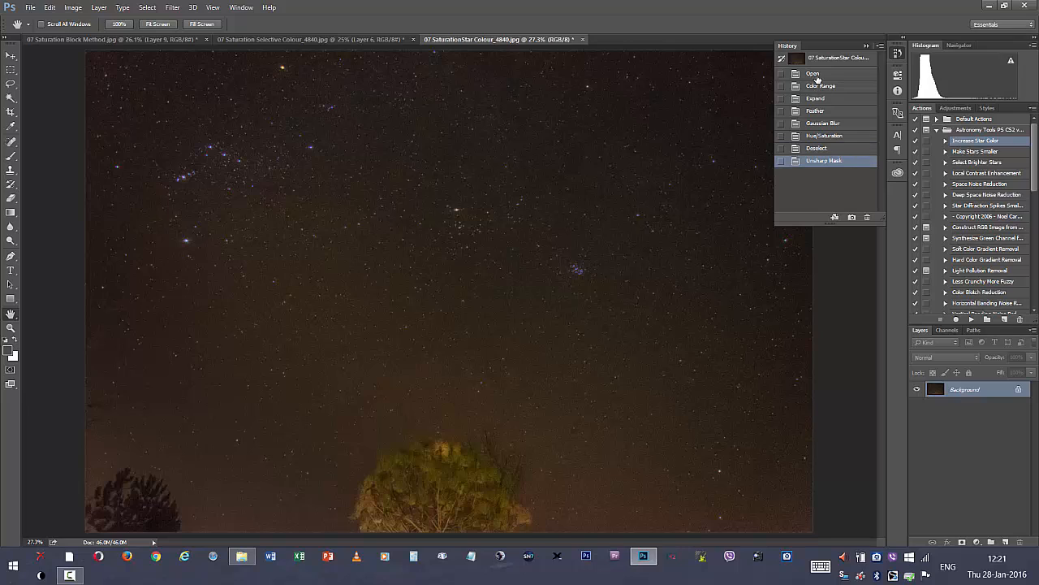
Compare the original Open history state with the sharpened Unsharp Mask state twice, ending on the sharpened one
click(814, 74)
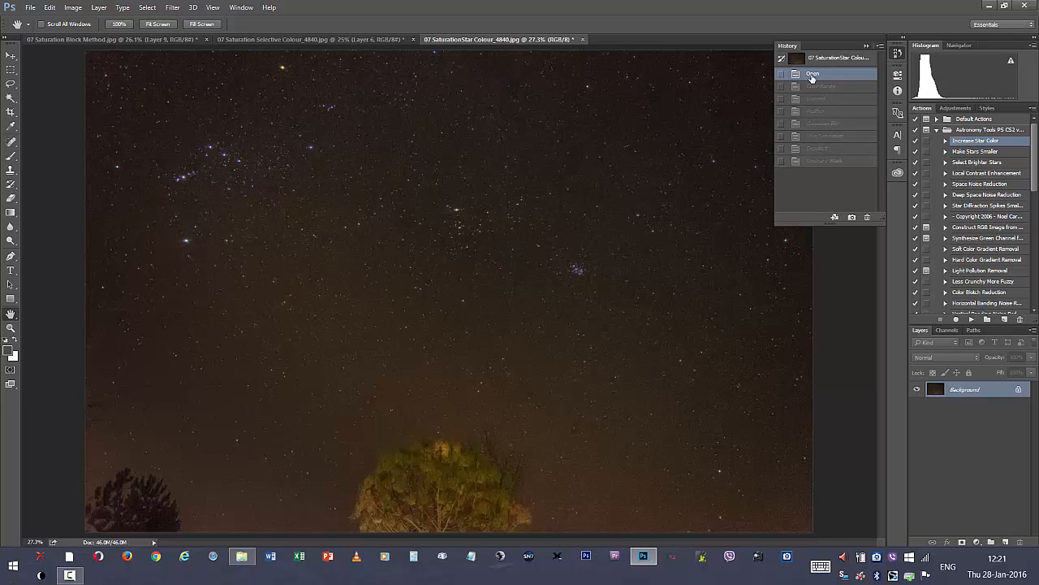
click(820, 162)
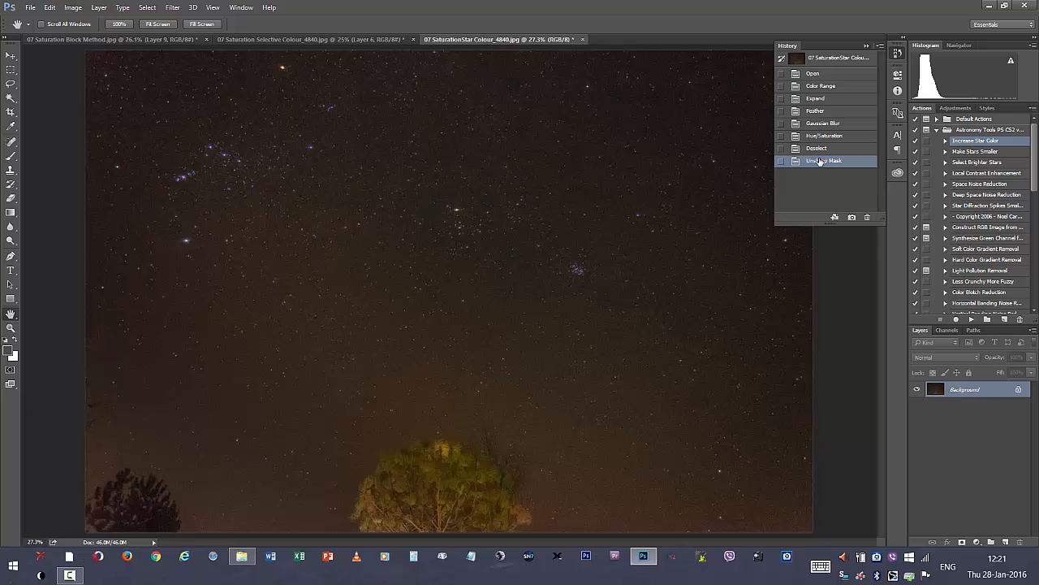
click(816, 73)
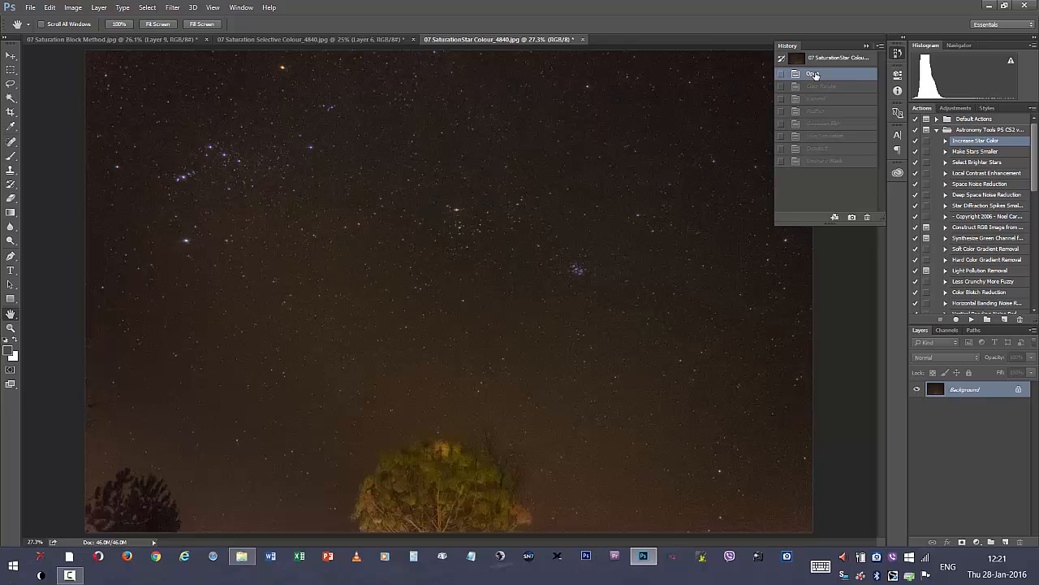
click(809, 163)
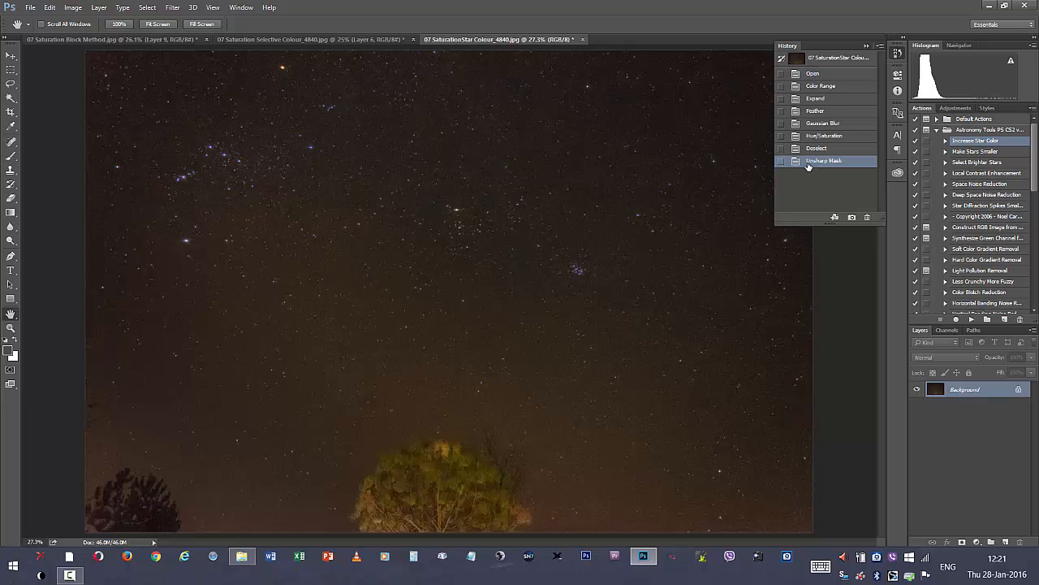